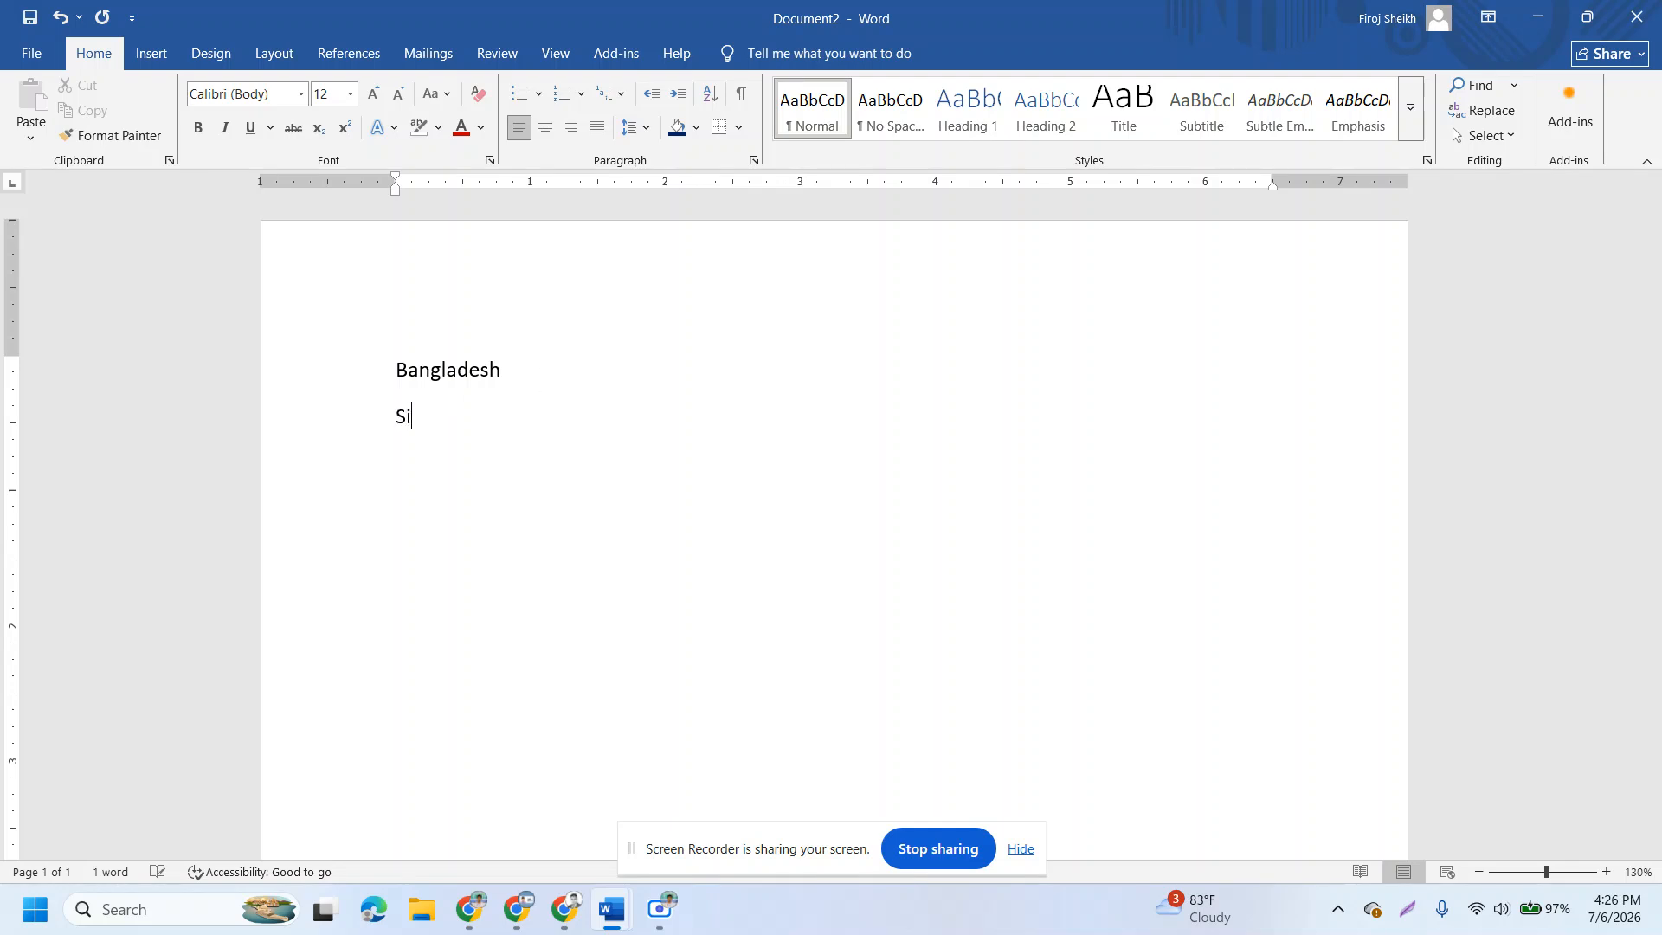
Step: Complete the country list below Bangladesh with Singapore, Italy and Australia, each on its own line
type("ngapore")
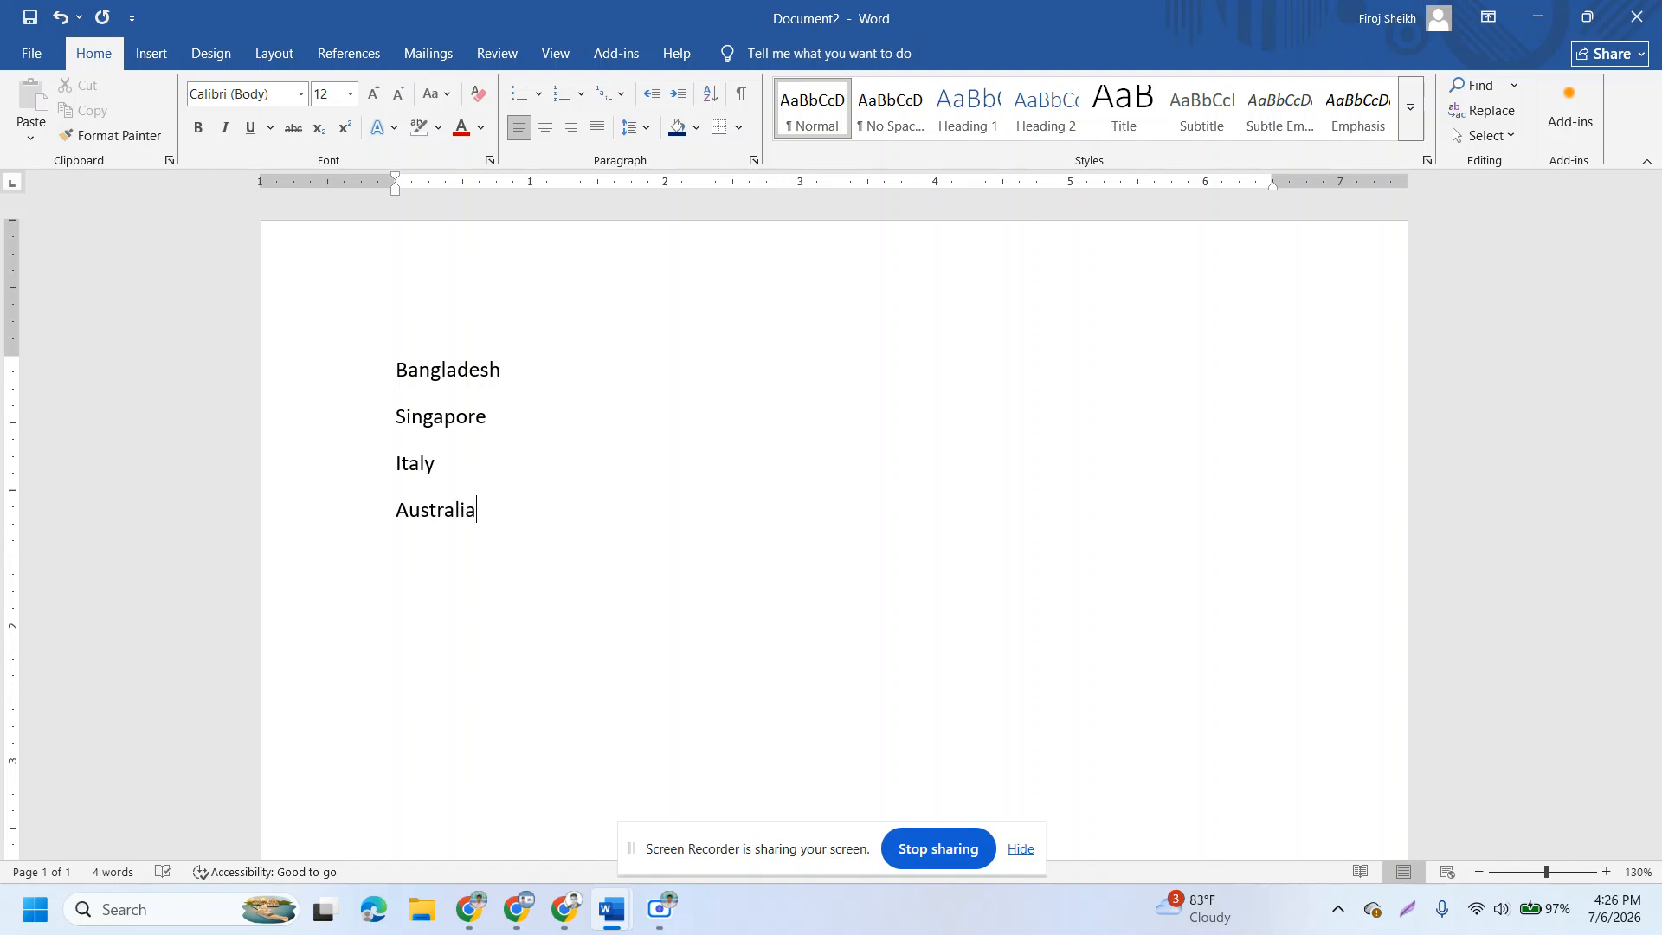
Step: Apply the preset text effect with orange fill and orange outline to the Bangladesh line
left_click(346, 386)
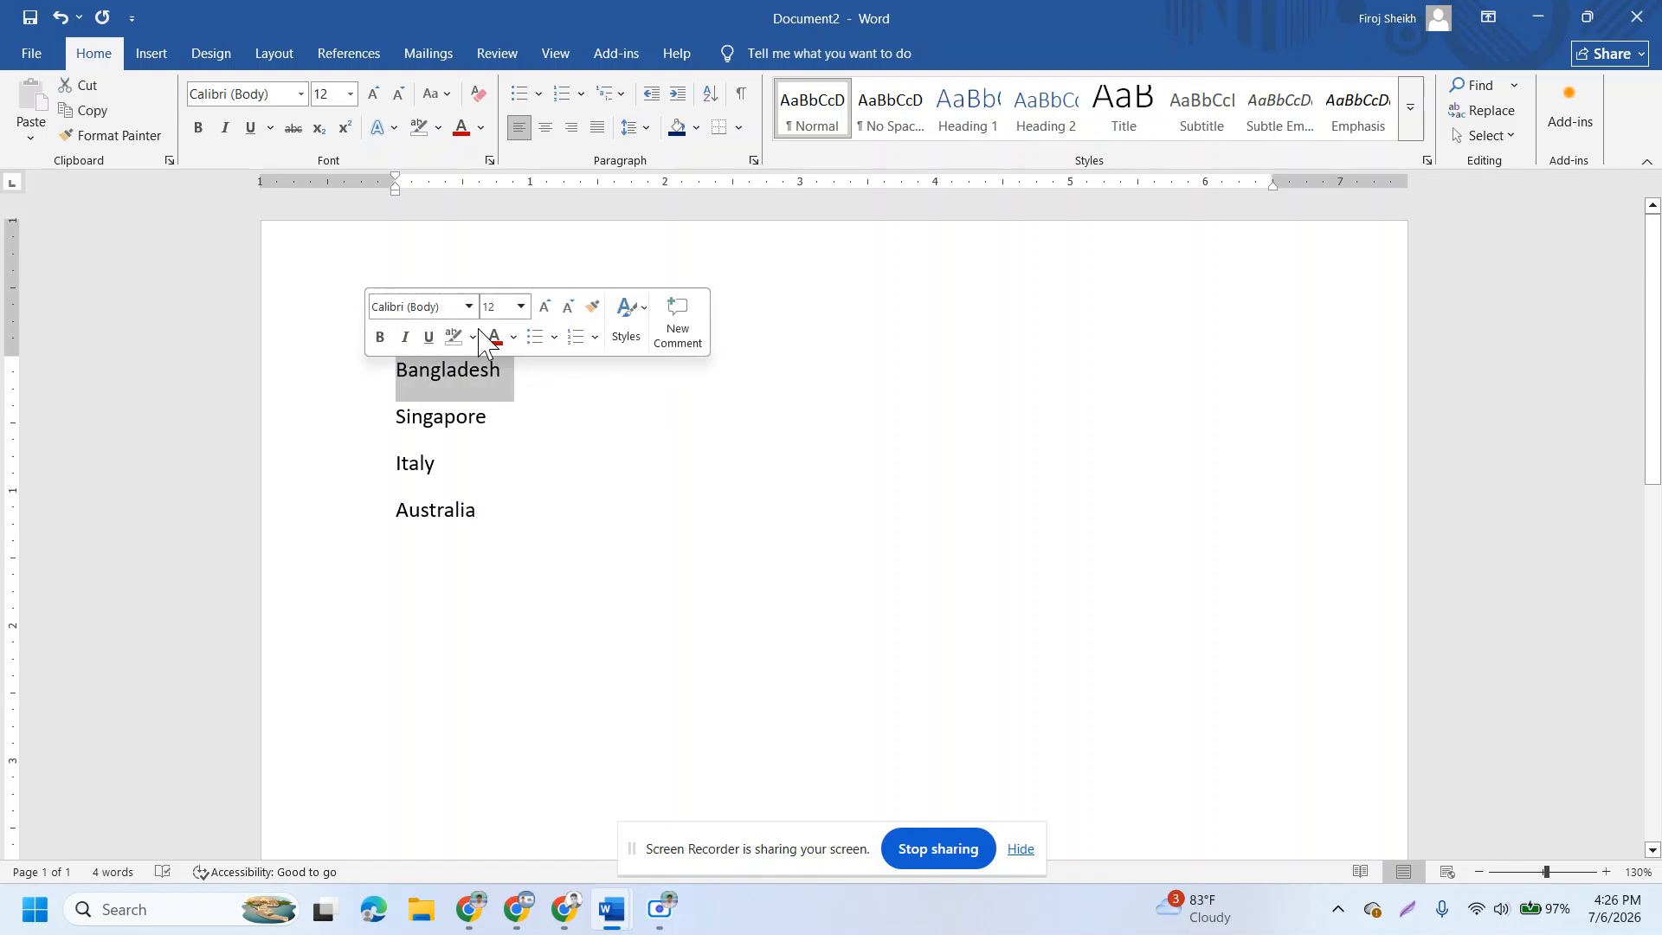
left_click(390, 130)
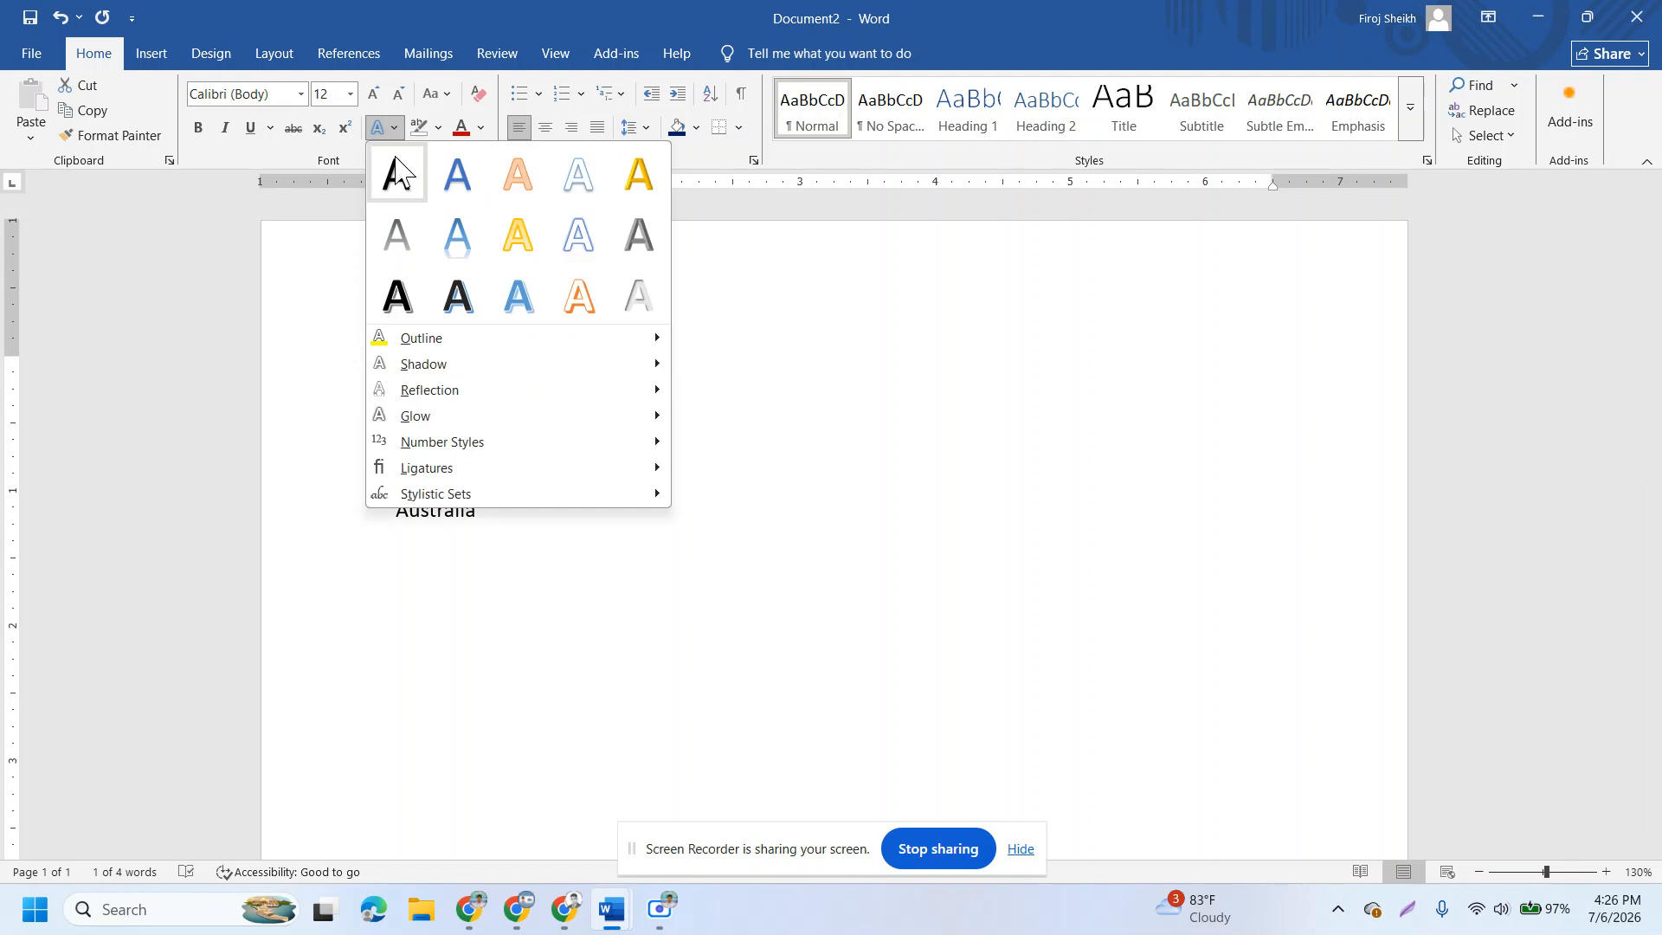
left_click(528, 199)
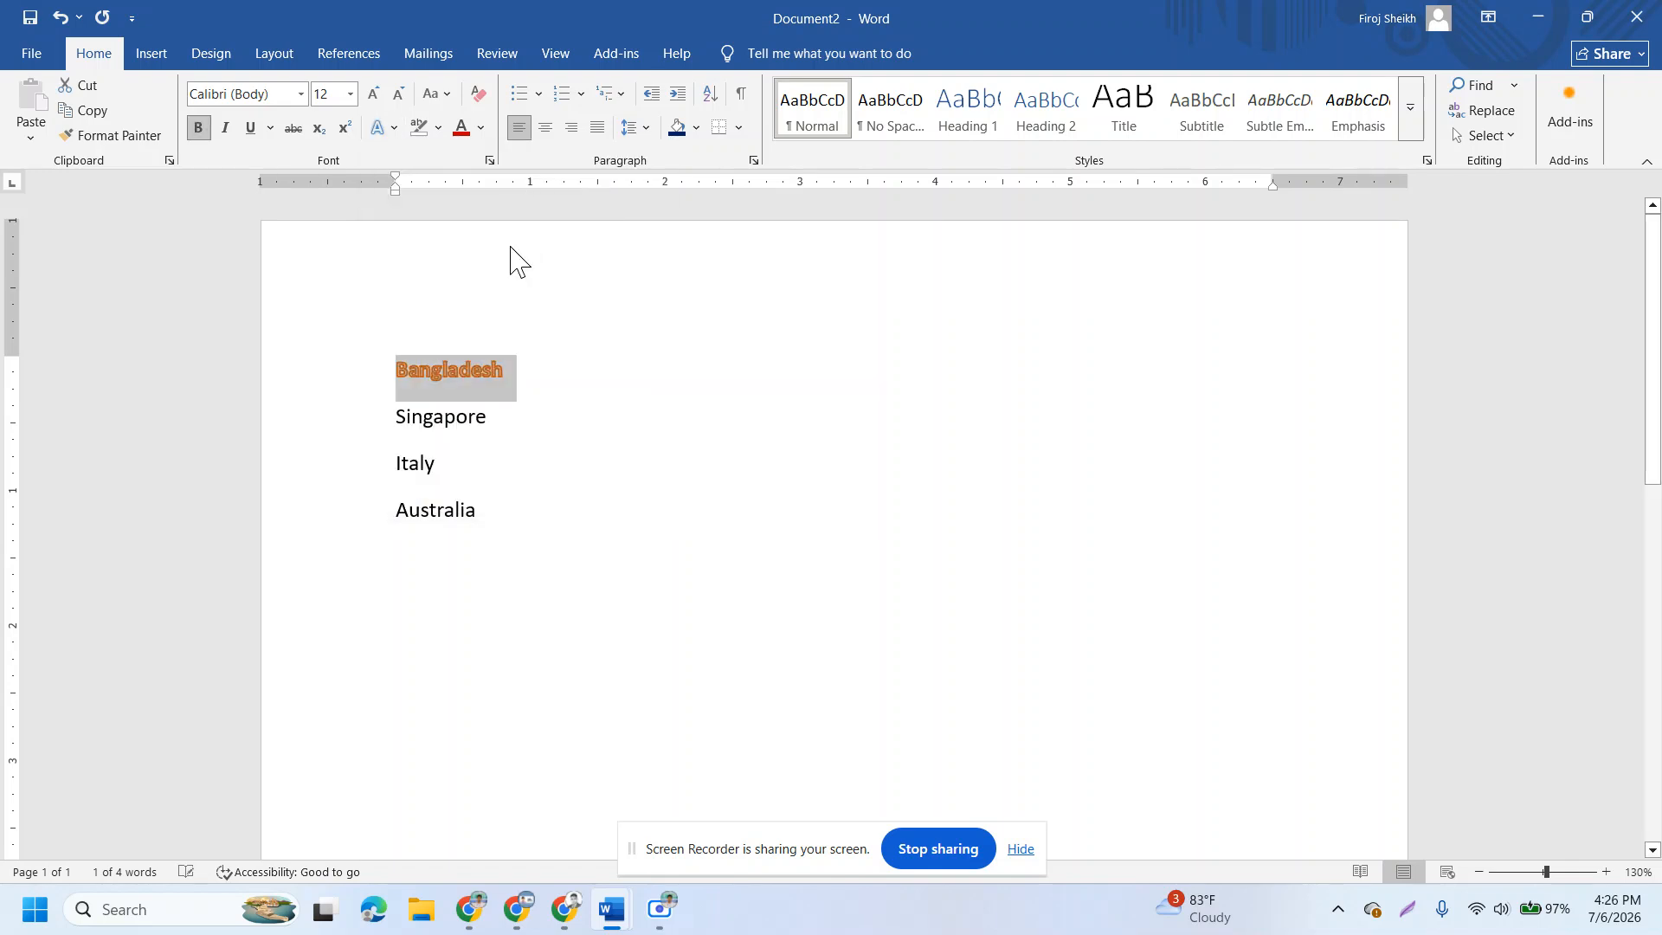
Step: Increase the font size of the Bangladesh line to 48
left_click(373, 93)
left_click(373, 94)
left_click(373, 93)
left_click(374, 94)
left_click(374, 93)
left_click(374, 94)
left_click(374, 94)
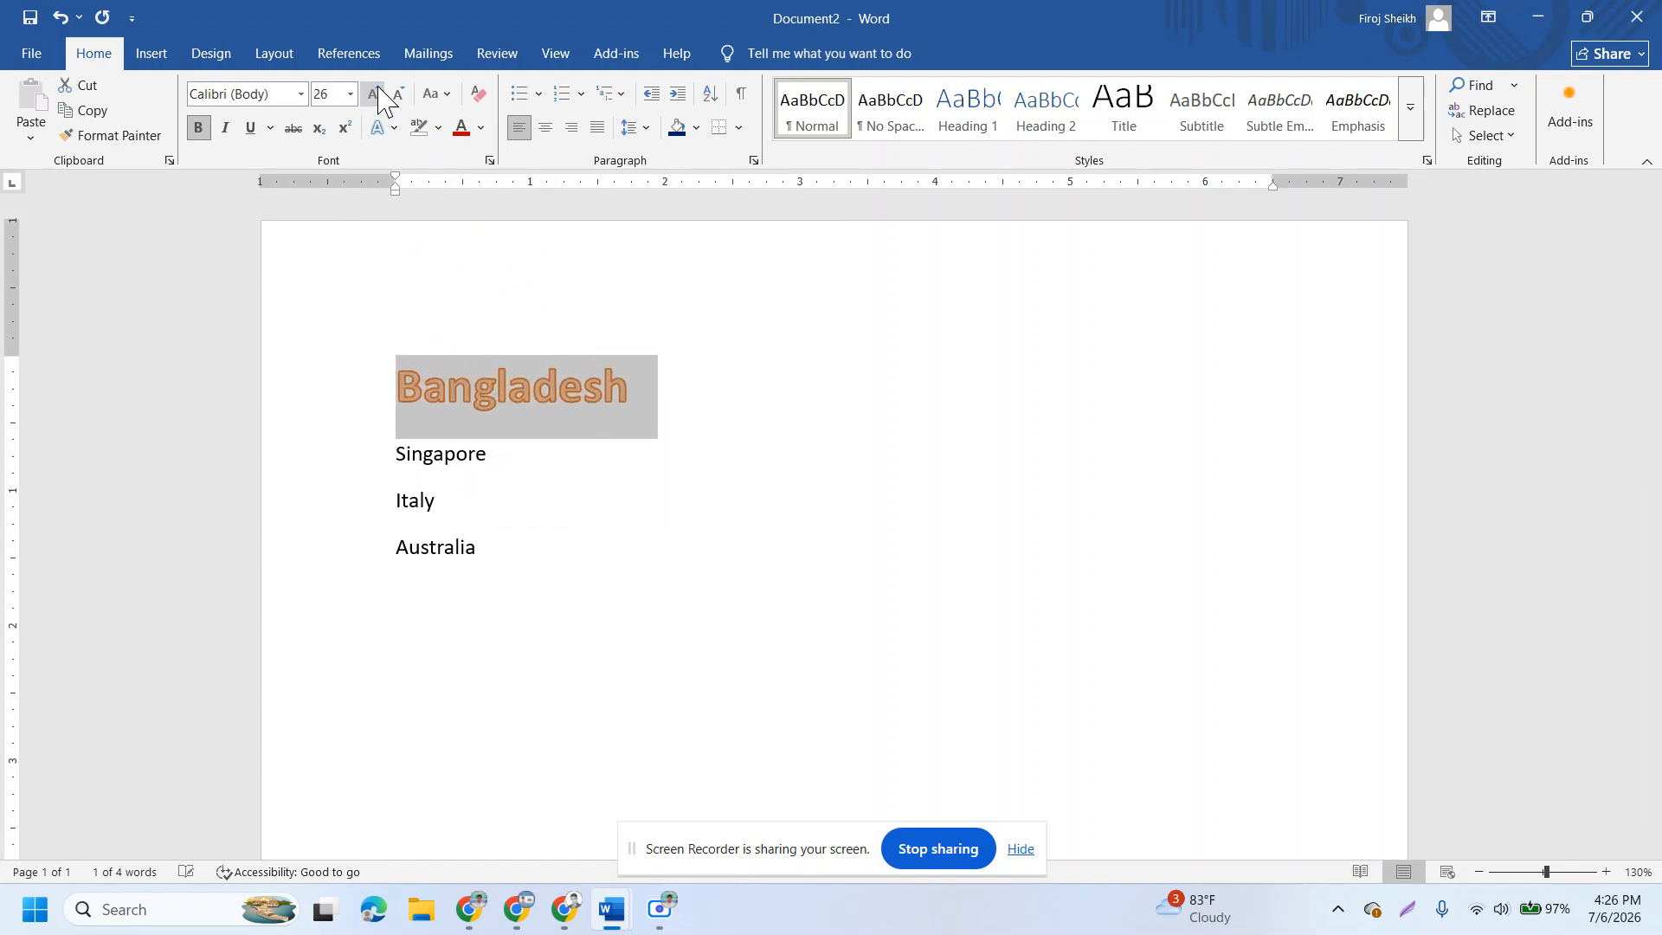
left_click(374, 94)
left_click(374, 93)
left_click(374, 94)
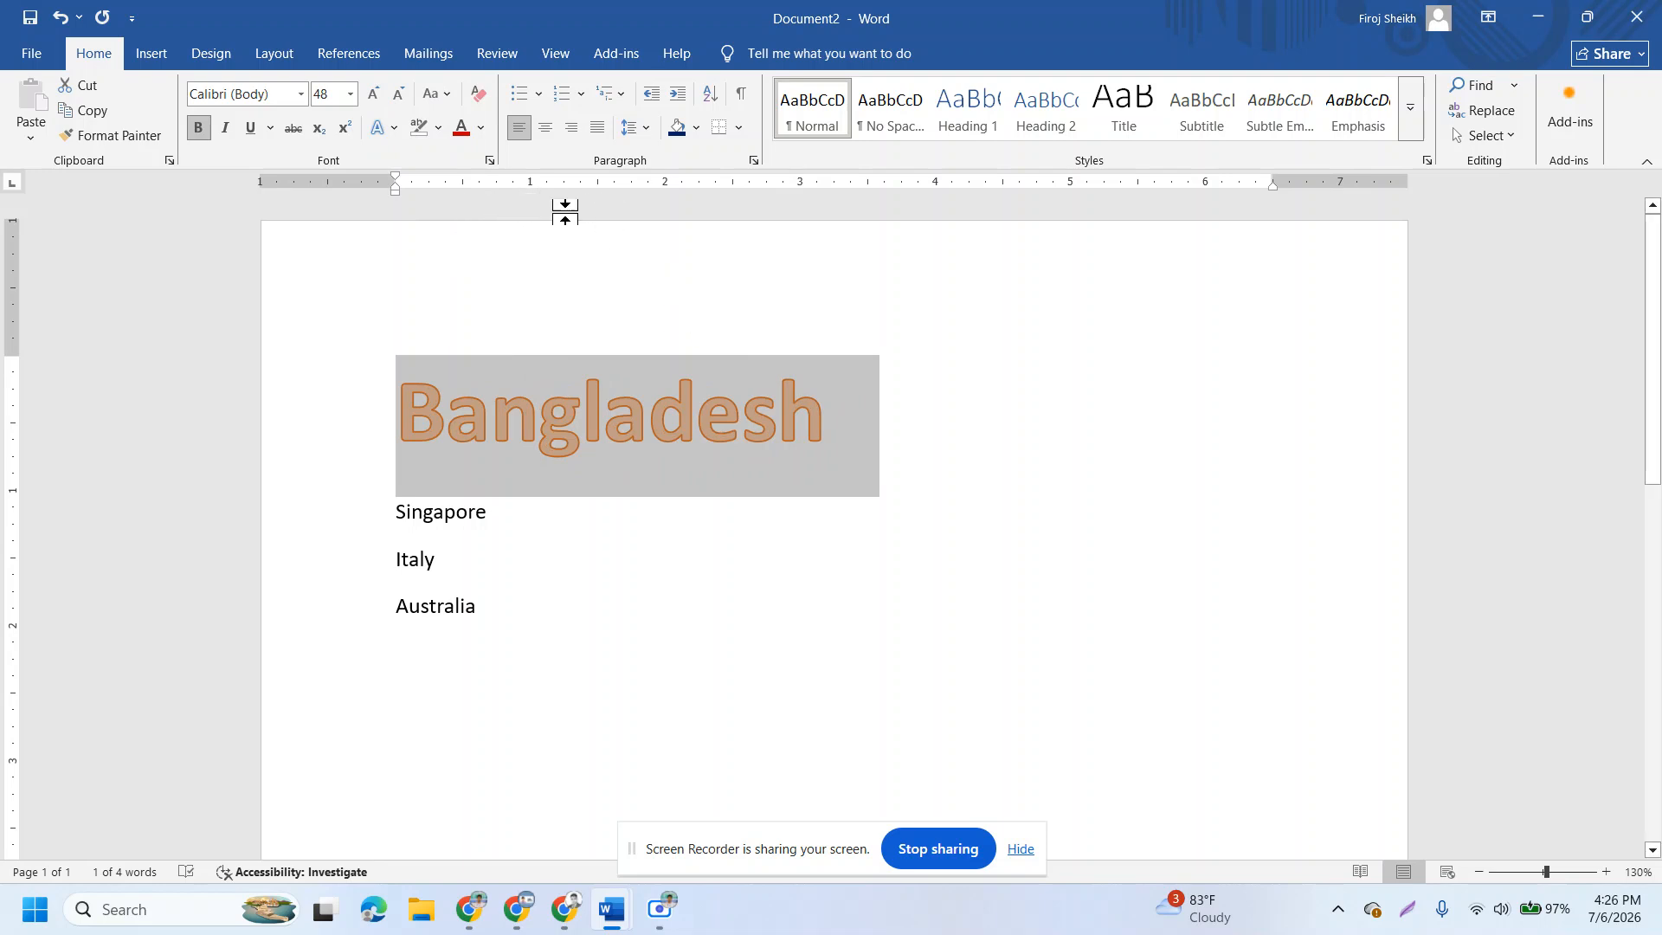
Step: Give the Bangladesh text a gradient font colour running from darker brown at its start to lighter orange at its end
left_click(481, 130)
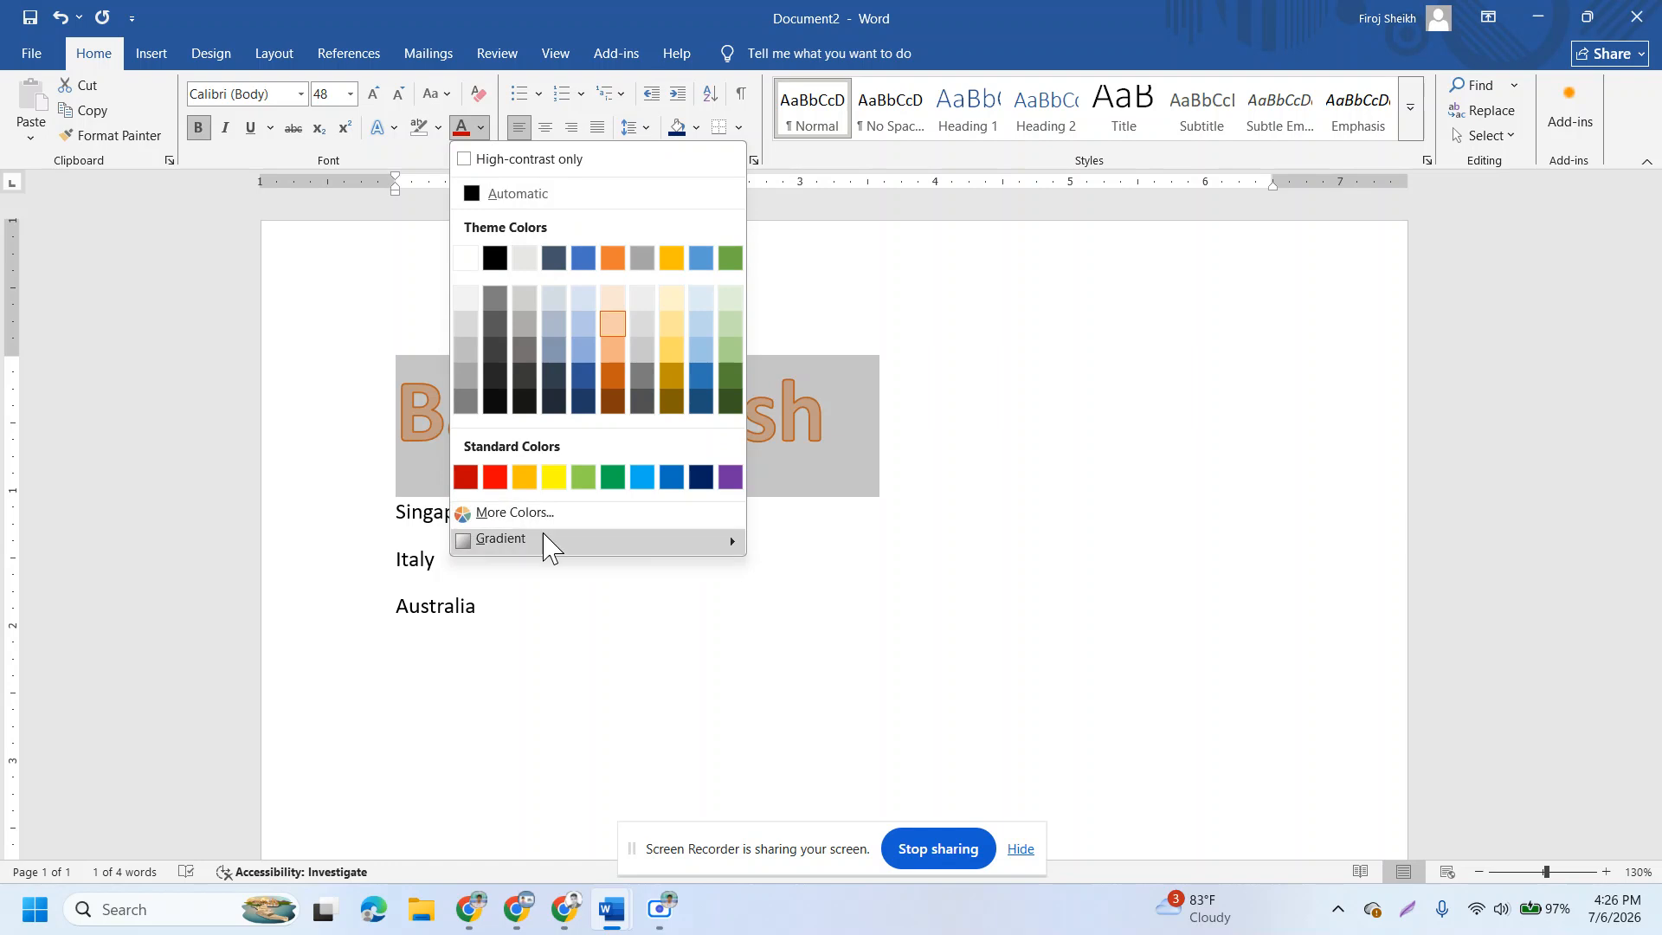
mouse_move(542, 544)
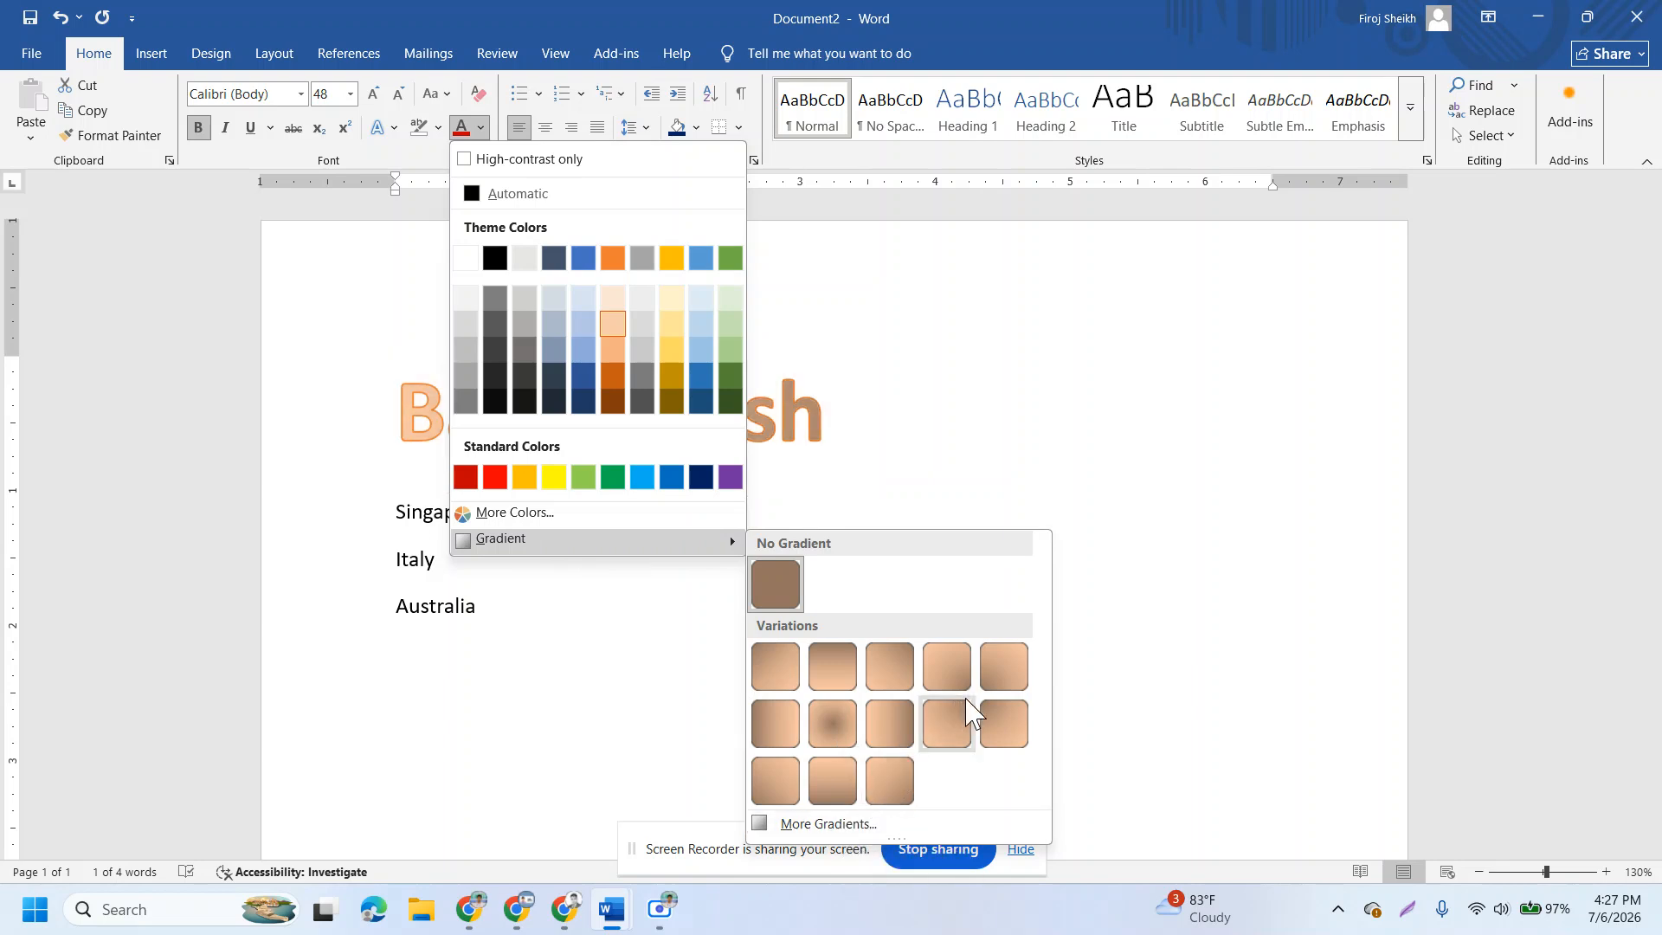
left_click(1003, 671)
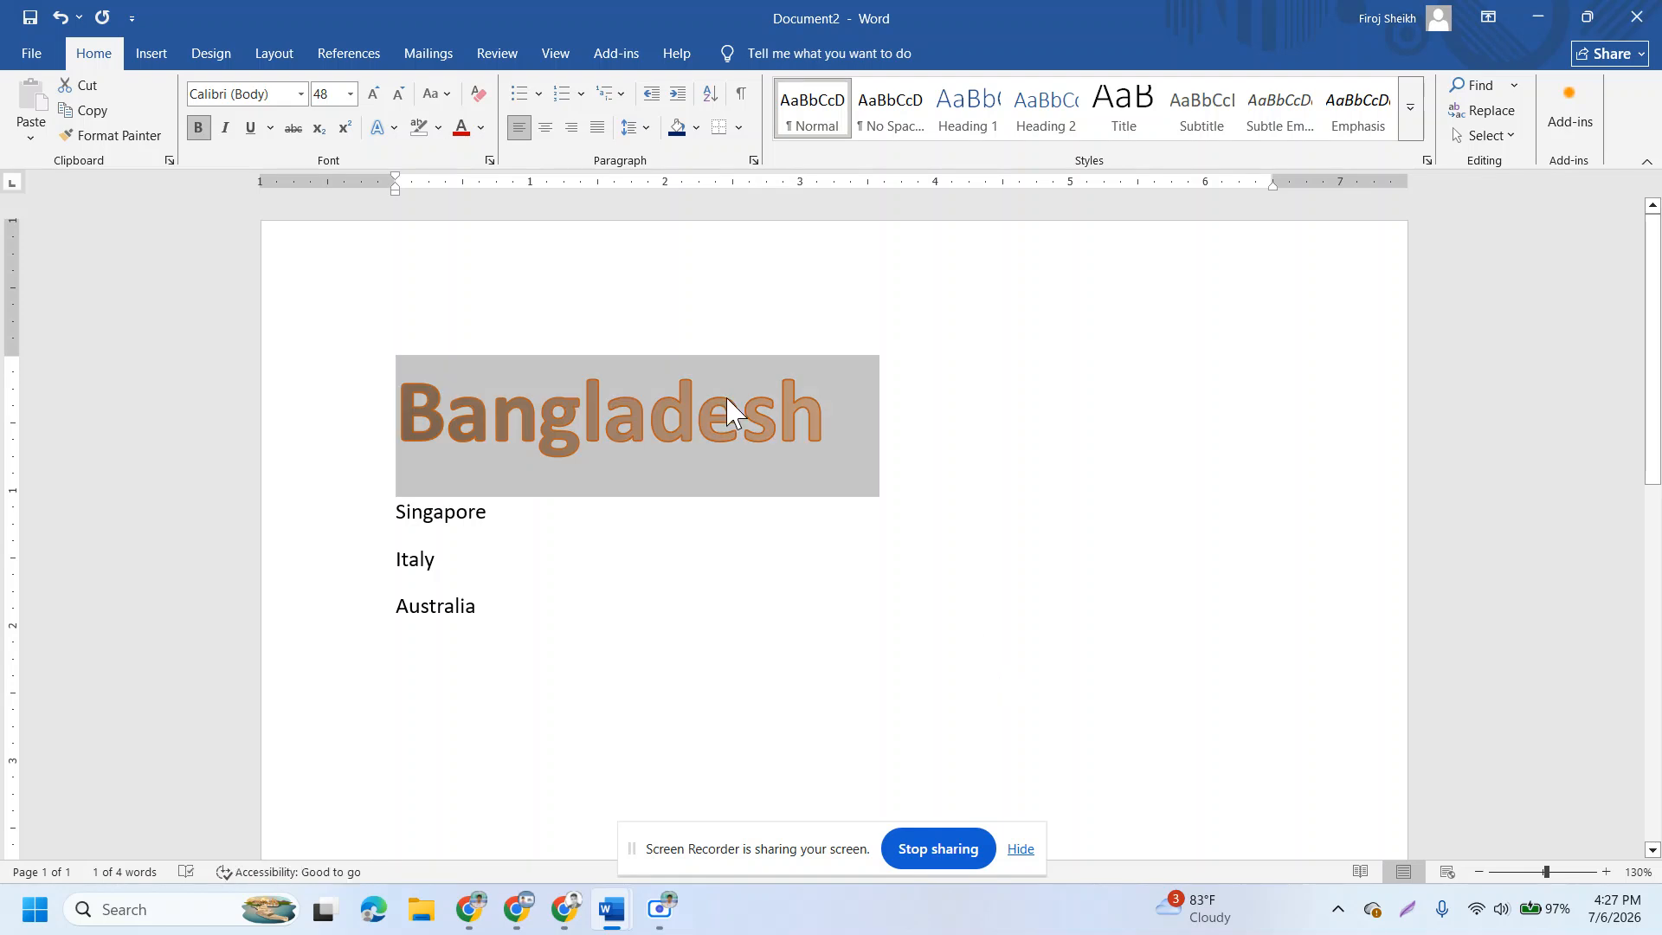
Step: Add a thin yellow glow from the smallest glow variations to the Bangladesh text
left_click(482, 129)
left_click(482, 132)
left_click(438, 127)
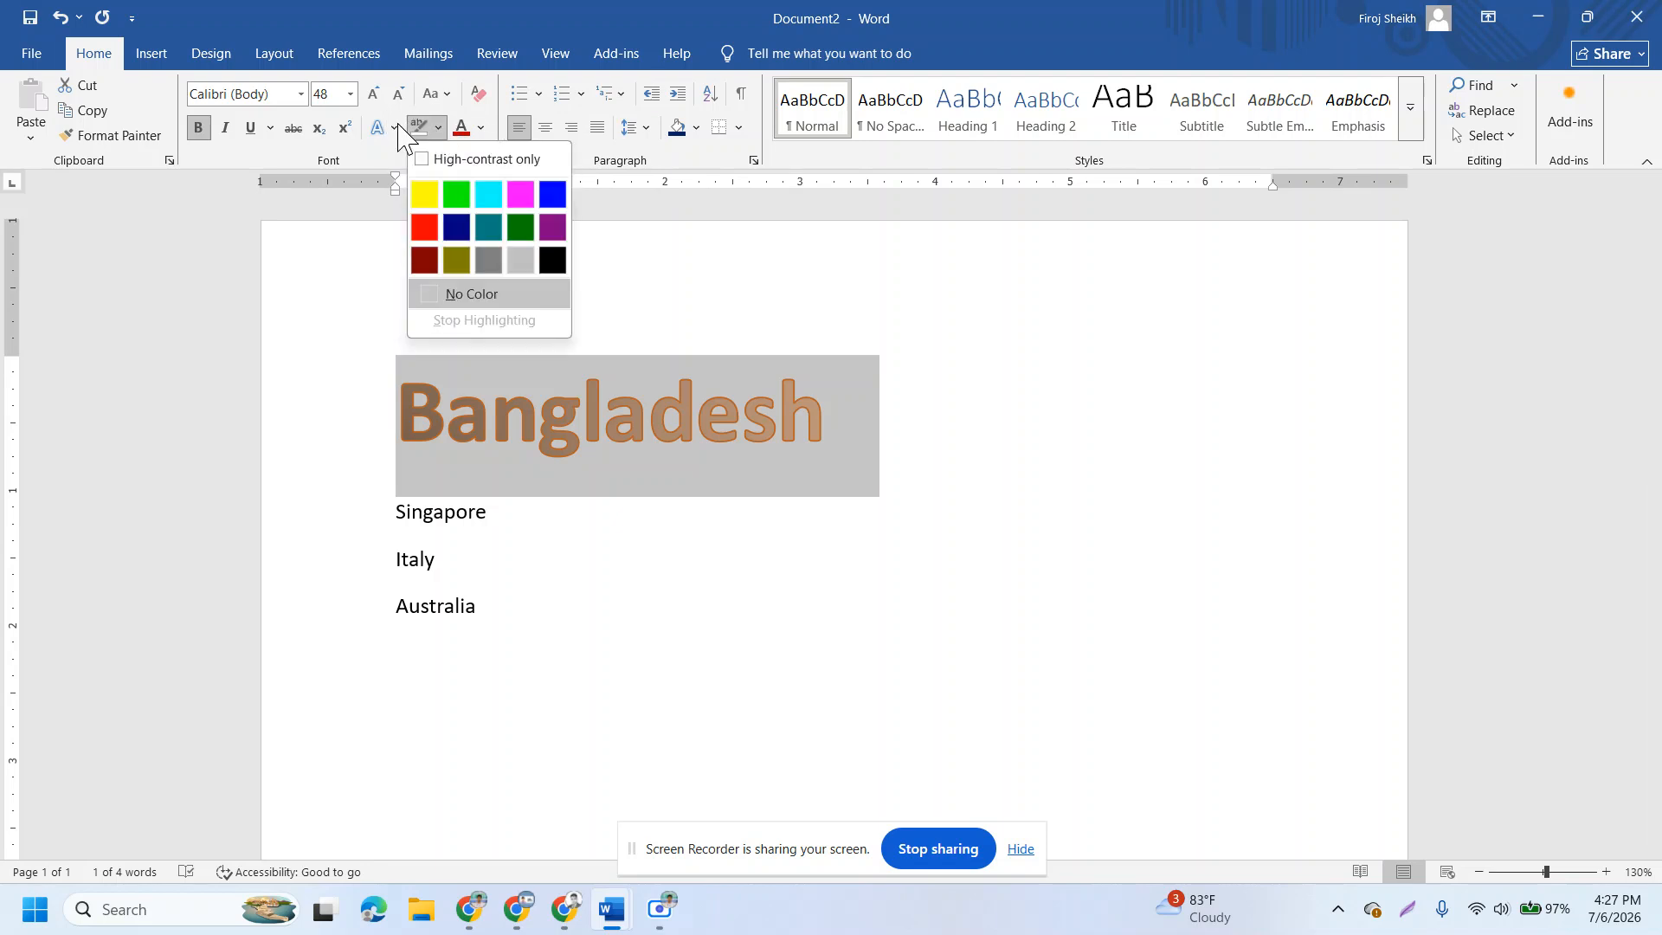
left_click(396, 128)
left_click(396, 126)
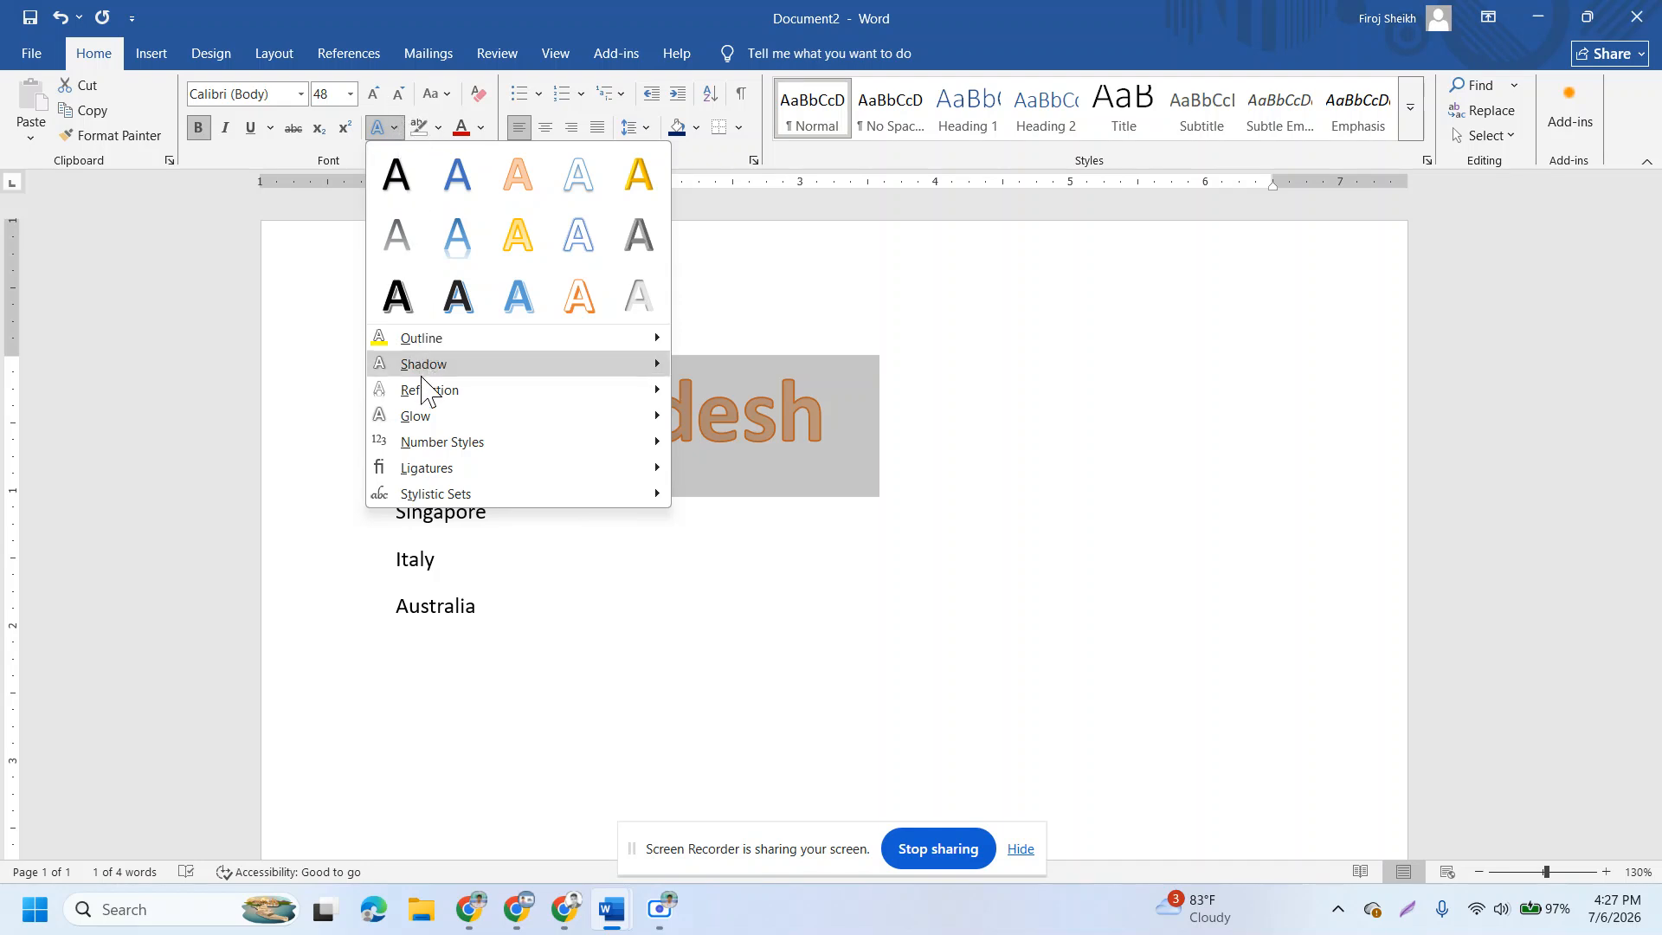
mouse_move(438, 417)
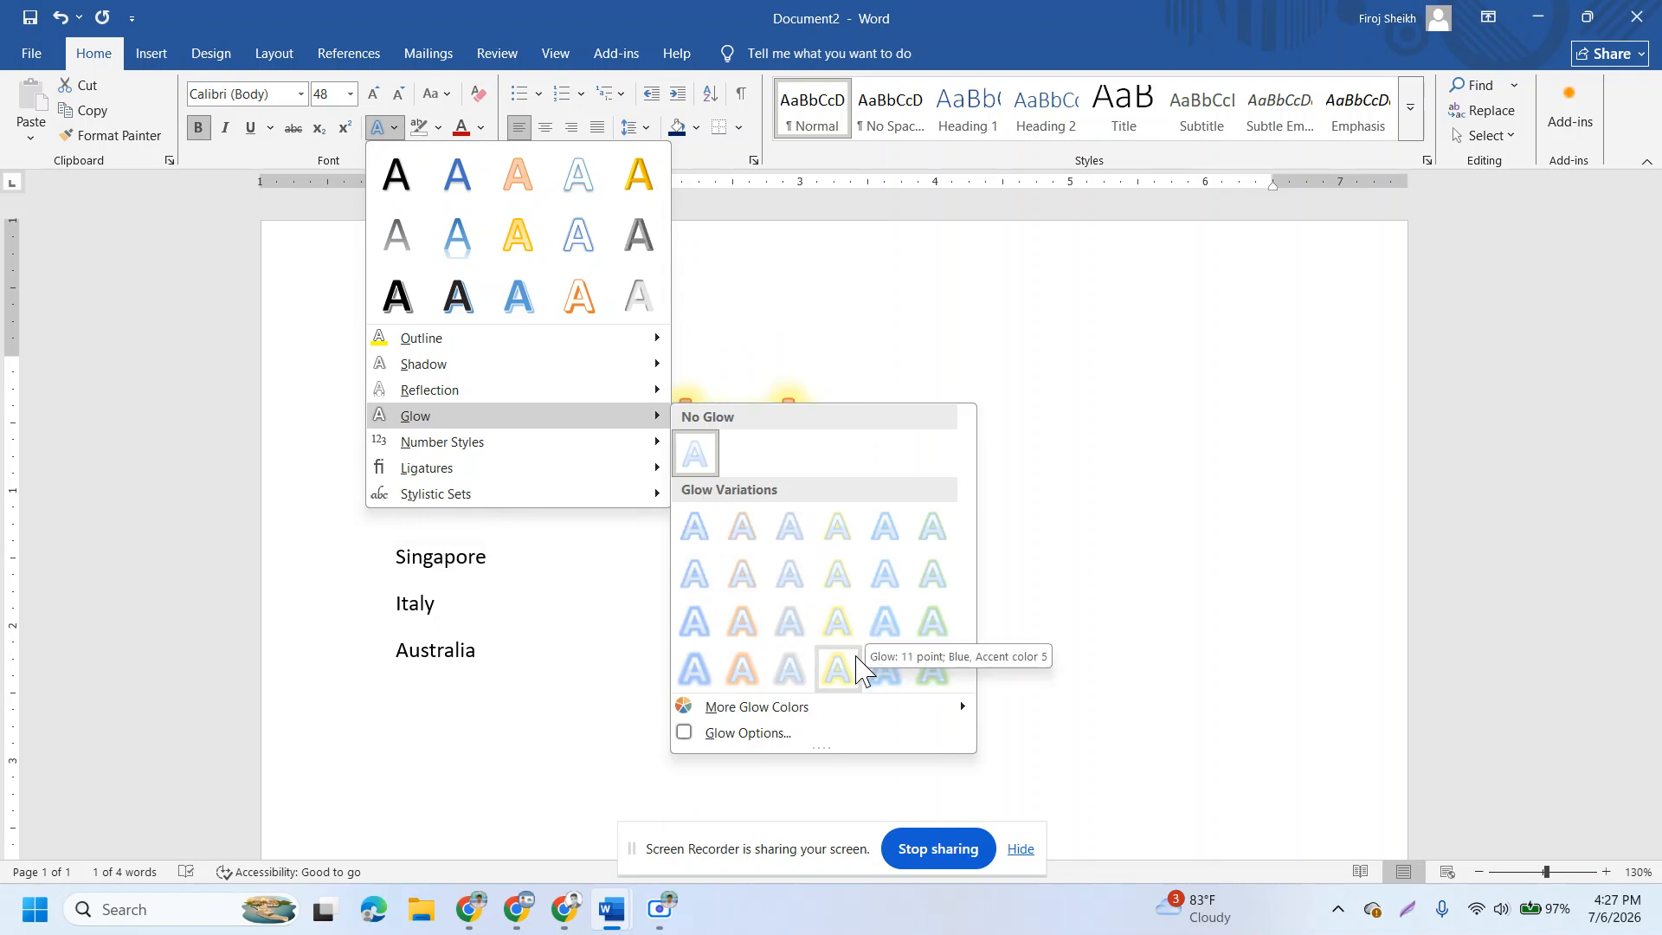
left_click(833, 529)
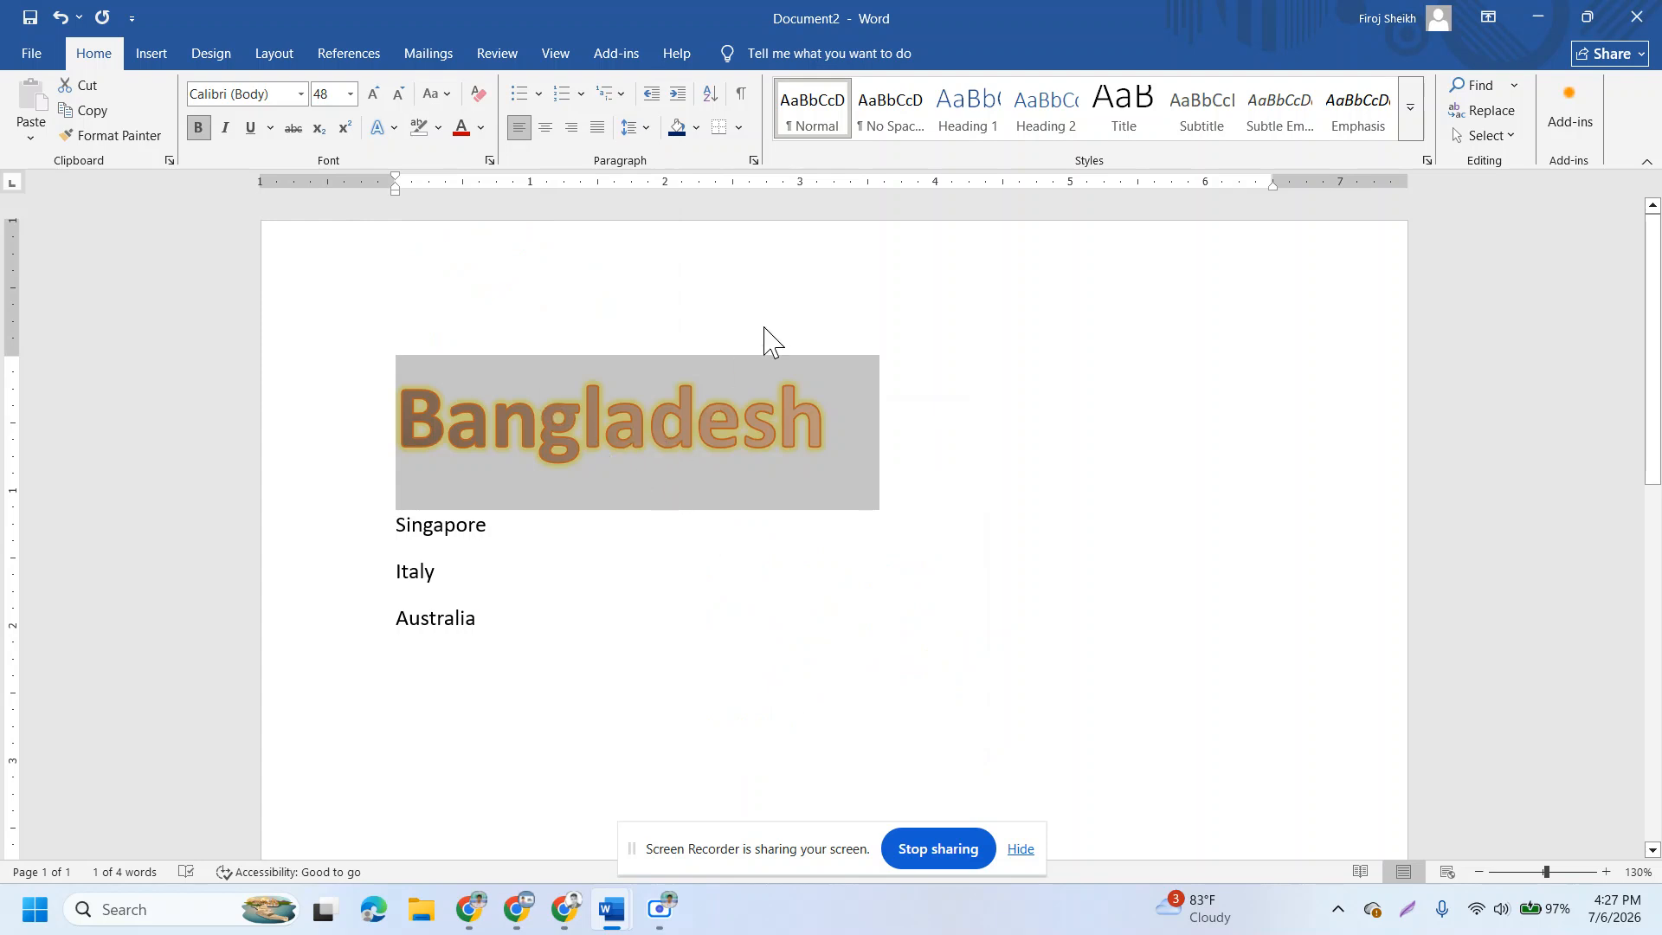
Step: Create a new style named Lab-A from the formatting of the Bangladesh line
left_click(880, 121)
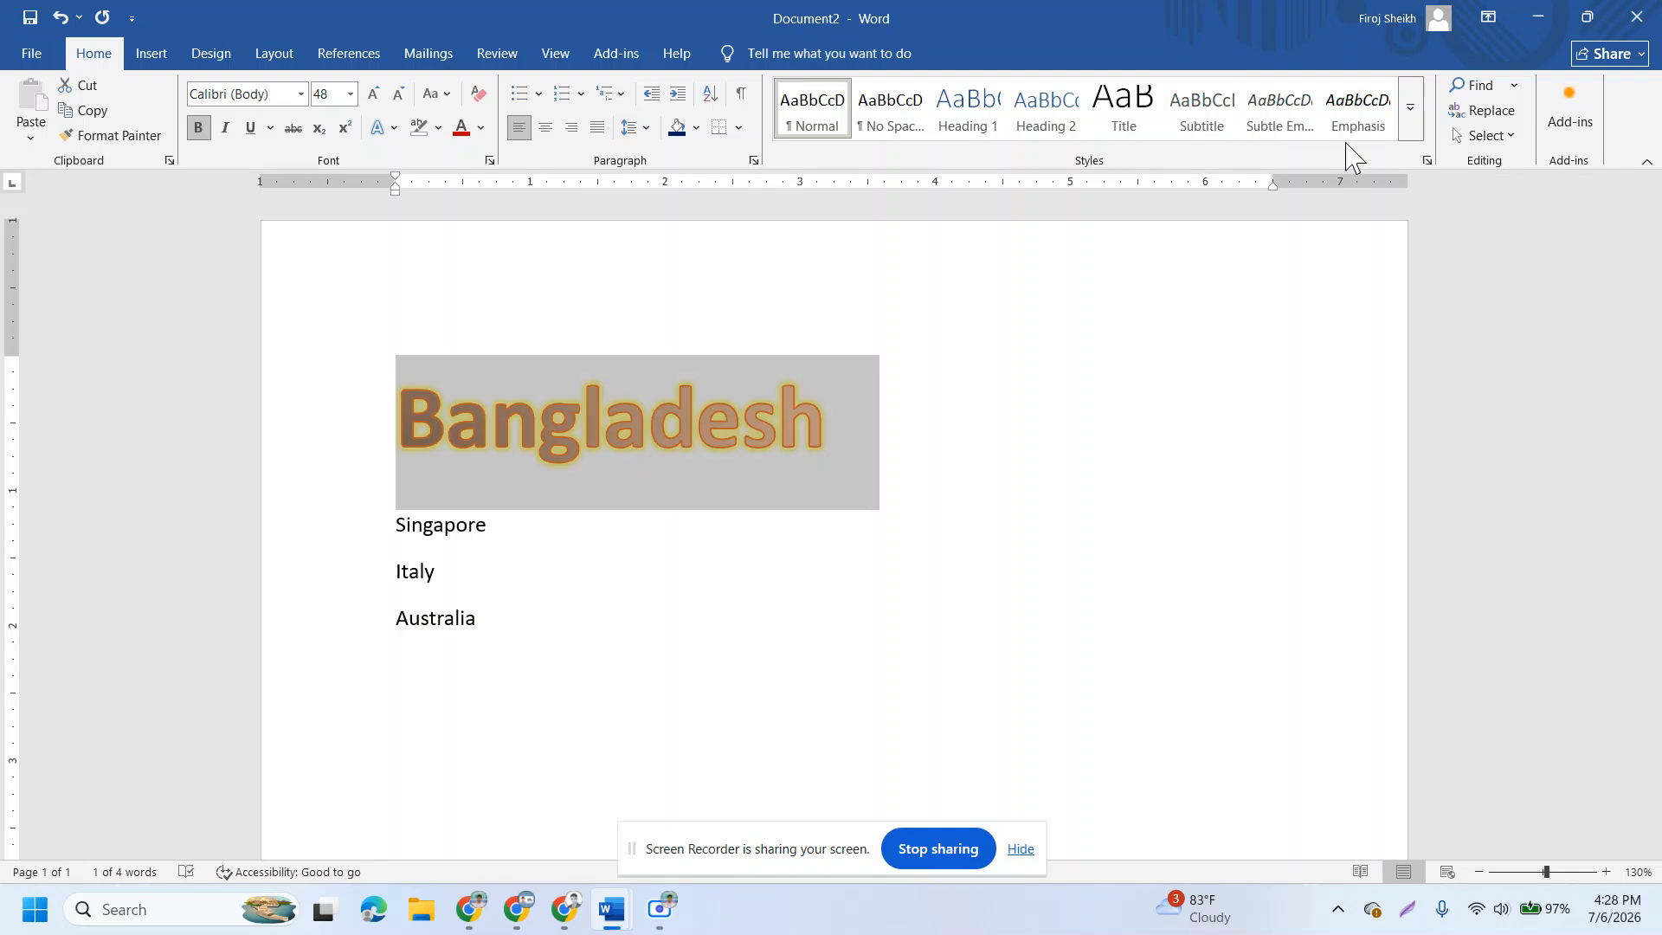
left_click(1411, 110)
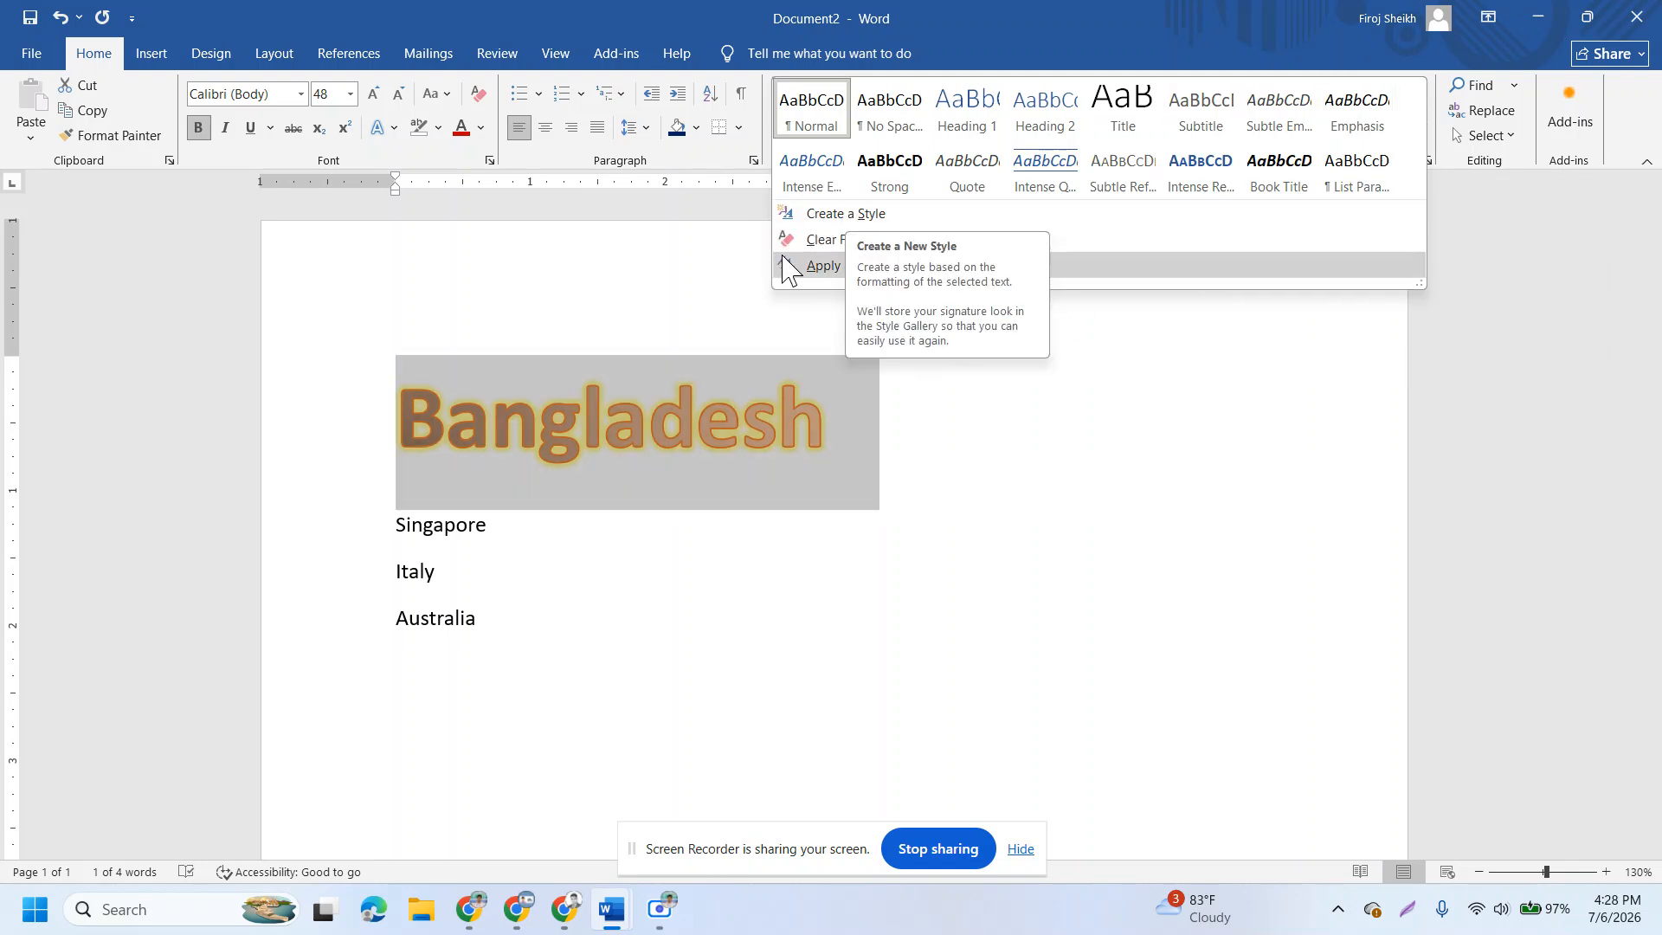
left_click(839, 213)
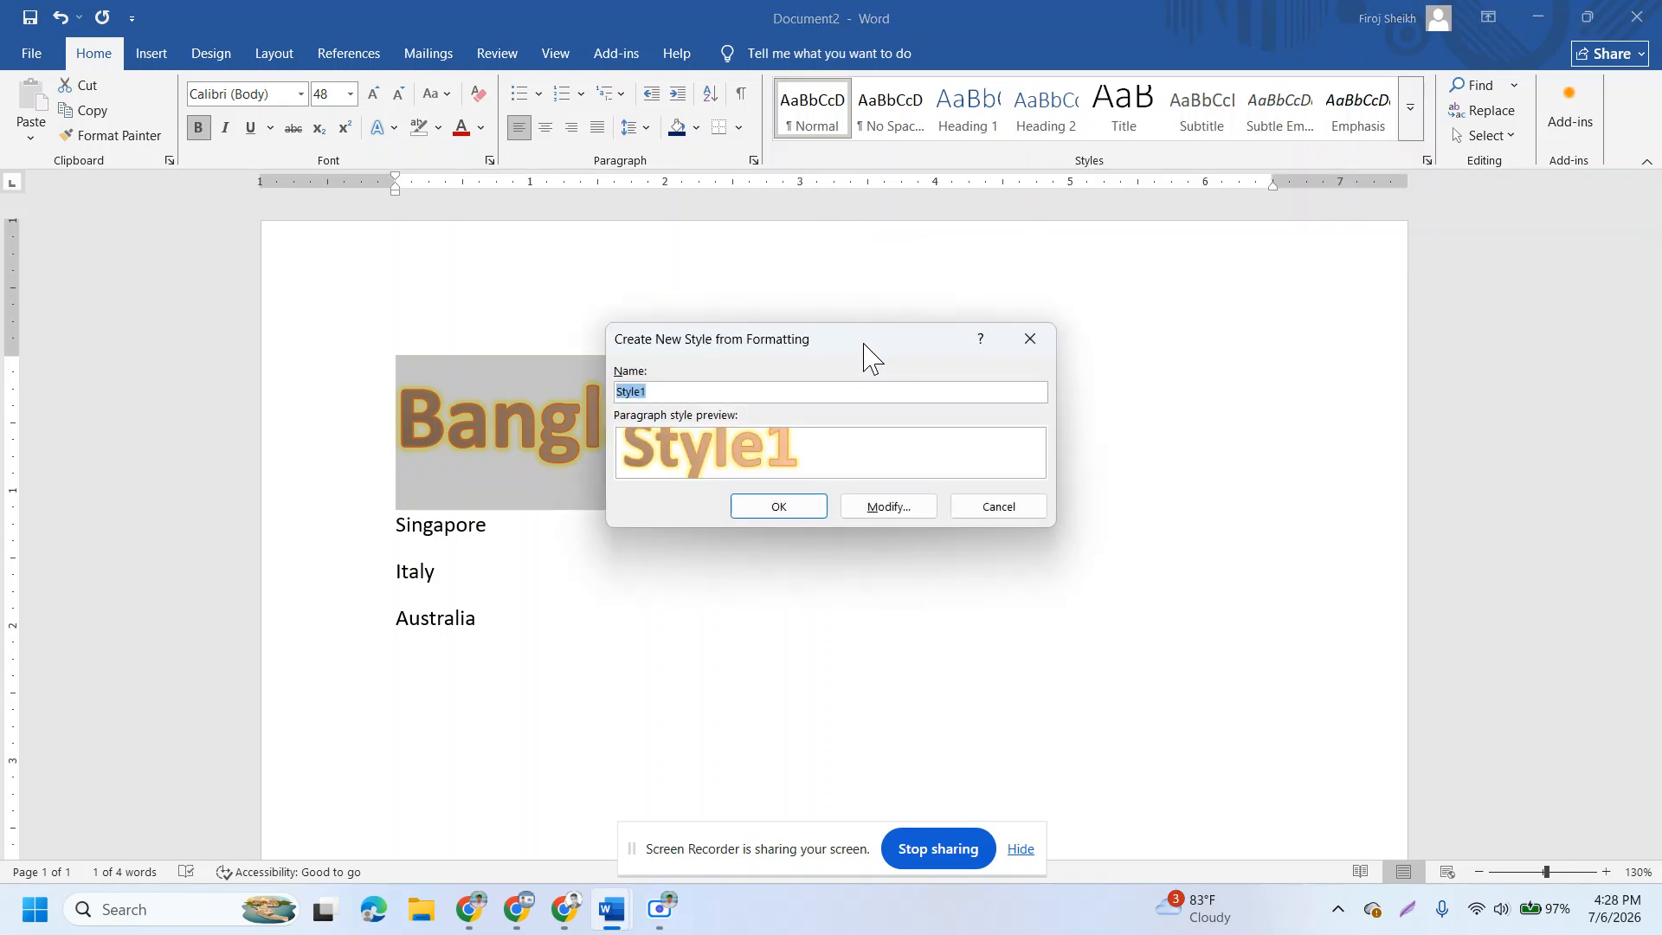
left_click_drag(870, 355, 1173, 325)
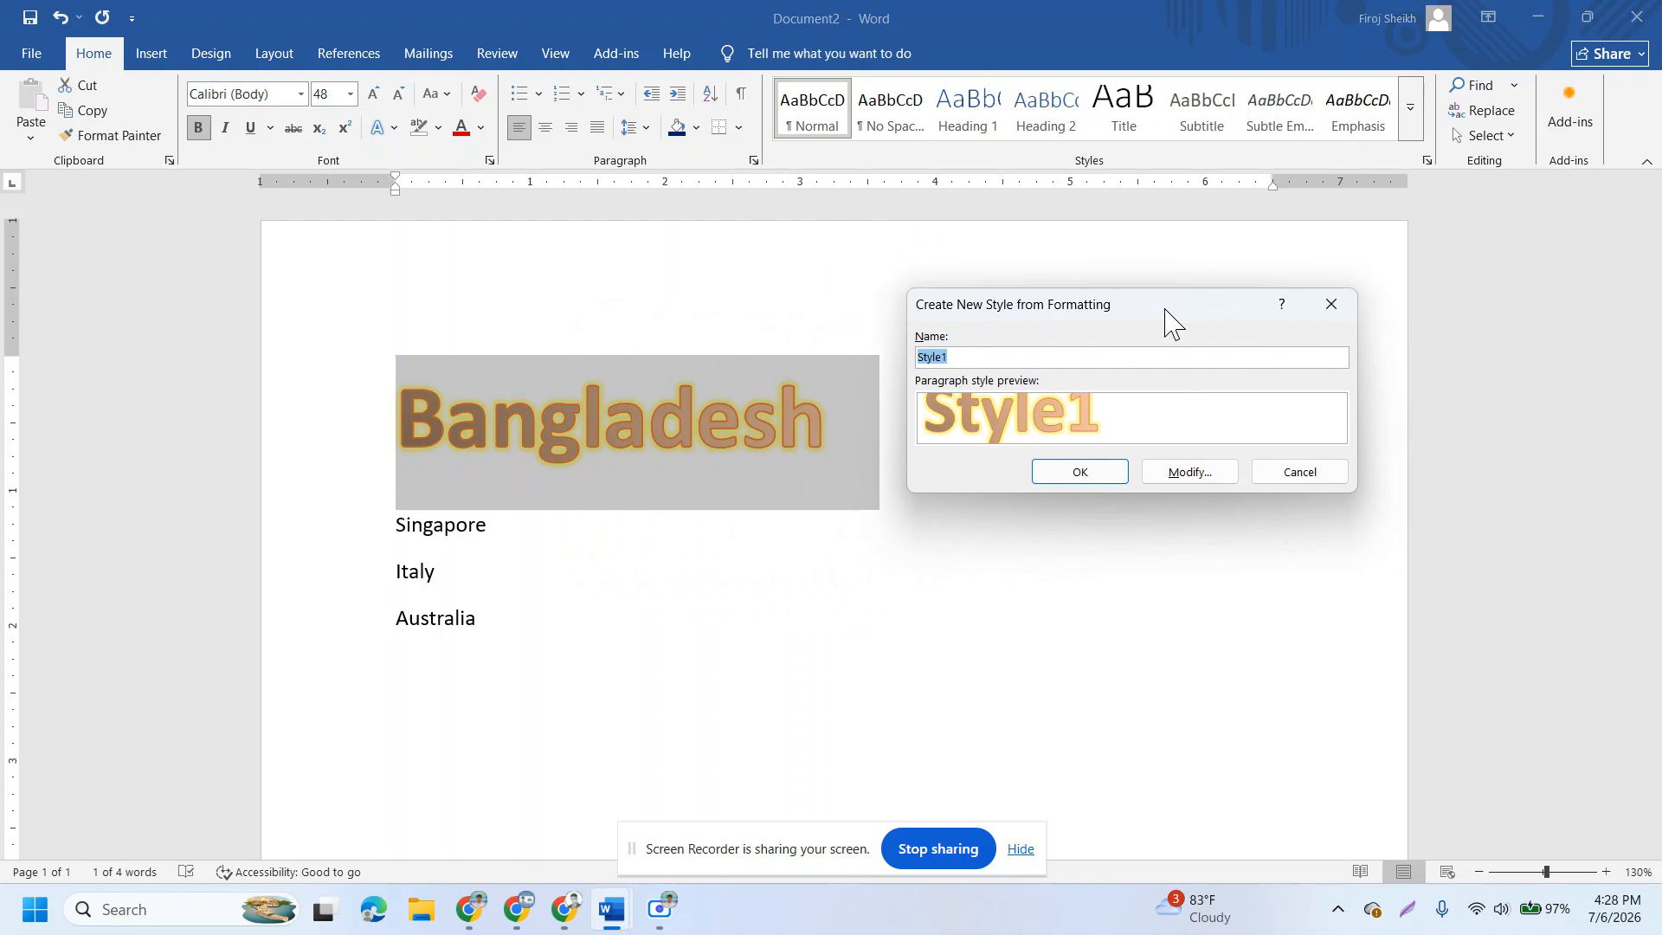
type("Lab-A")
left_click(1109, 477)
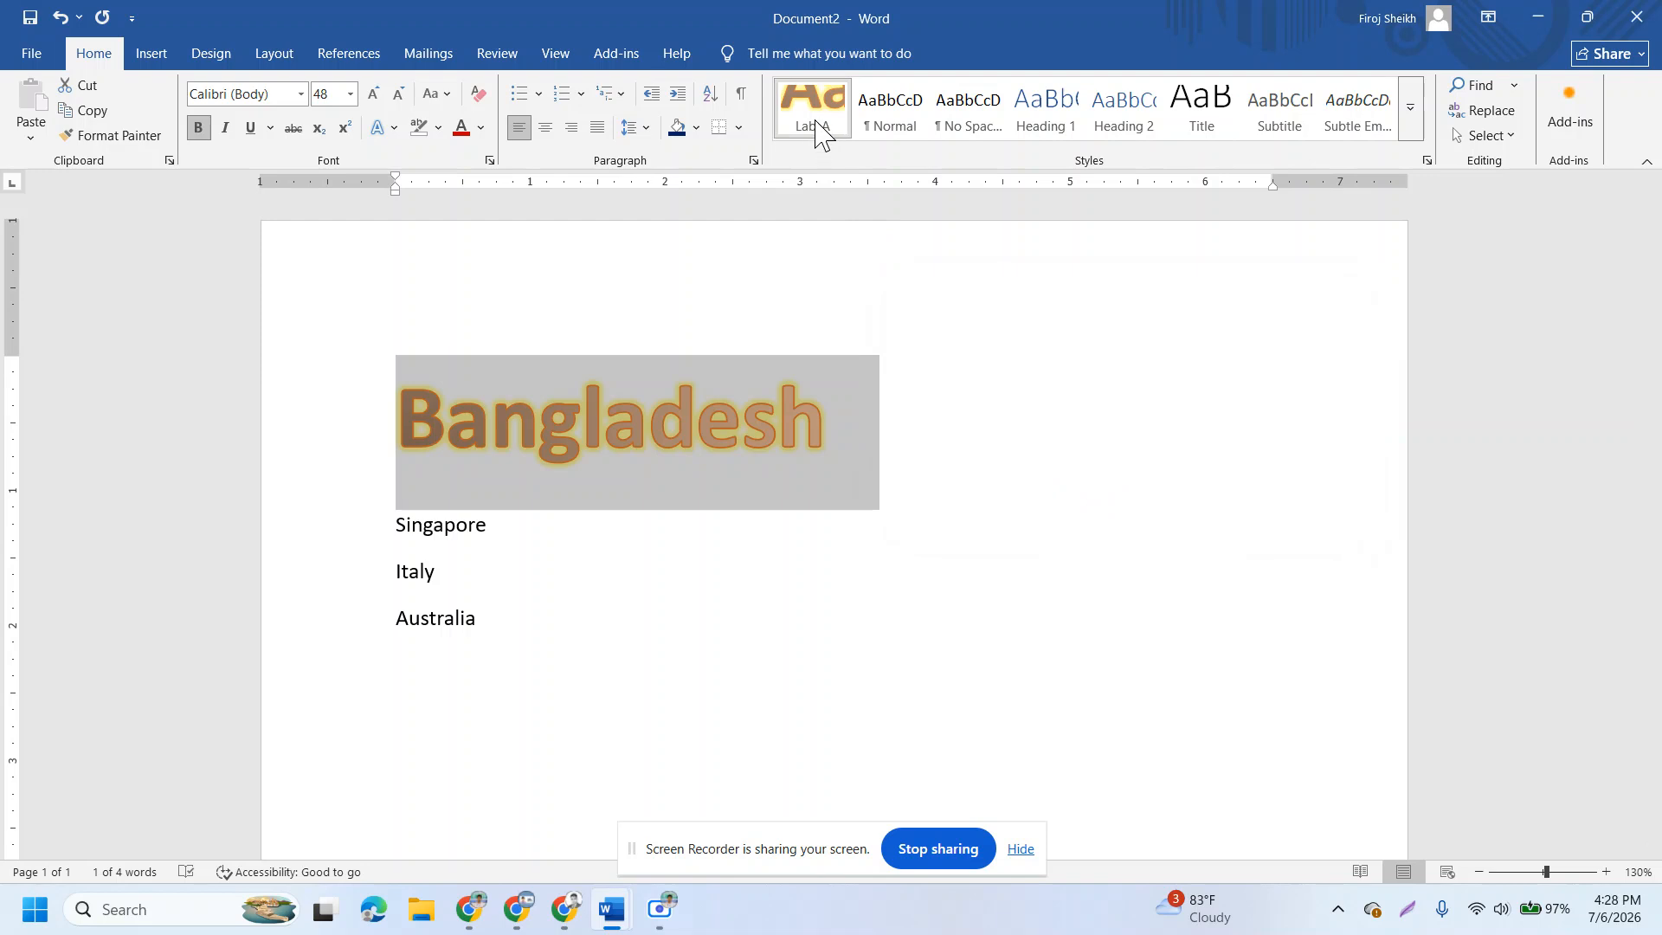
Step: Apply the Lab-A style to the Singapore, Italy and Australia lines
left_click(937, 560)
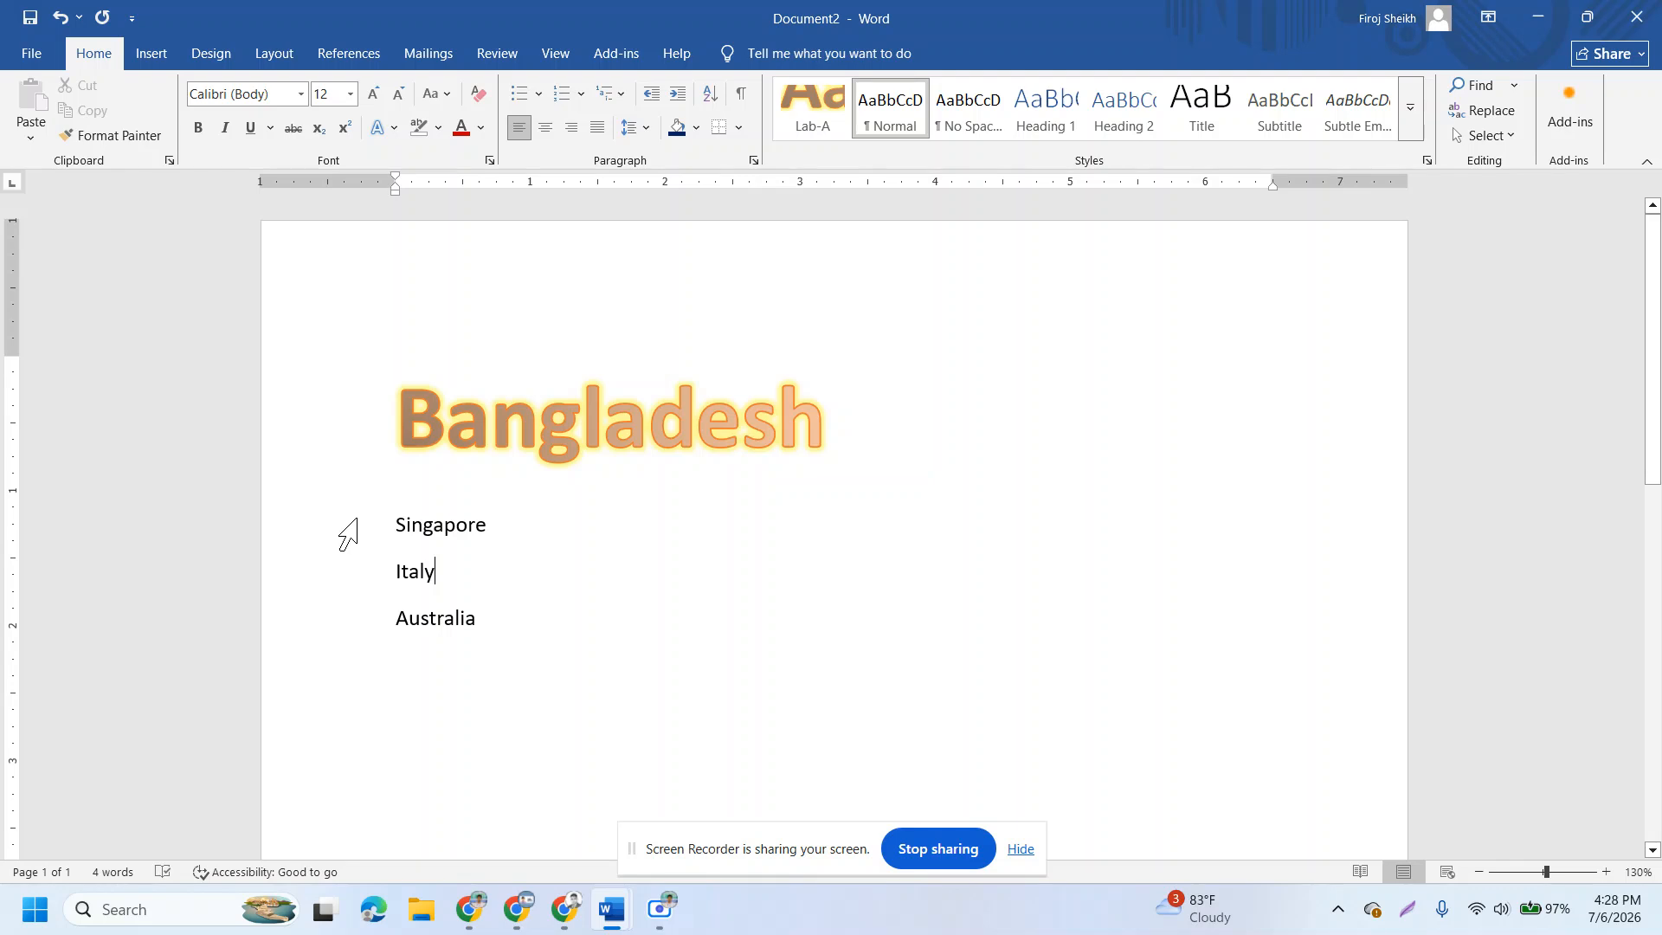
left_click_drag(355, 524, 433, 661)
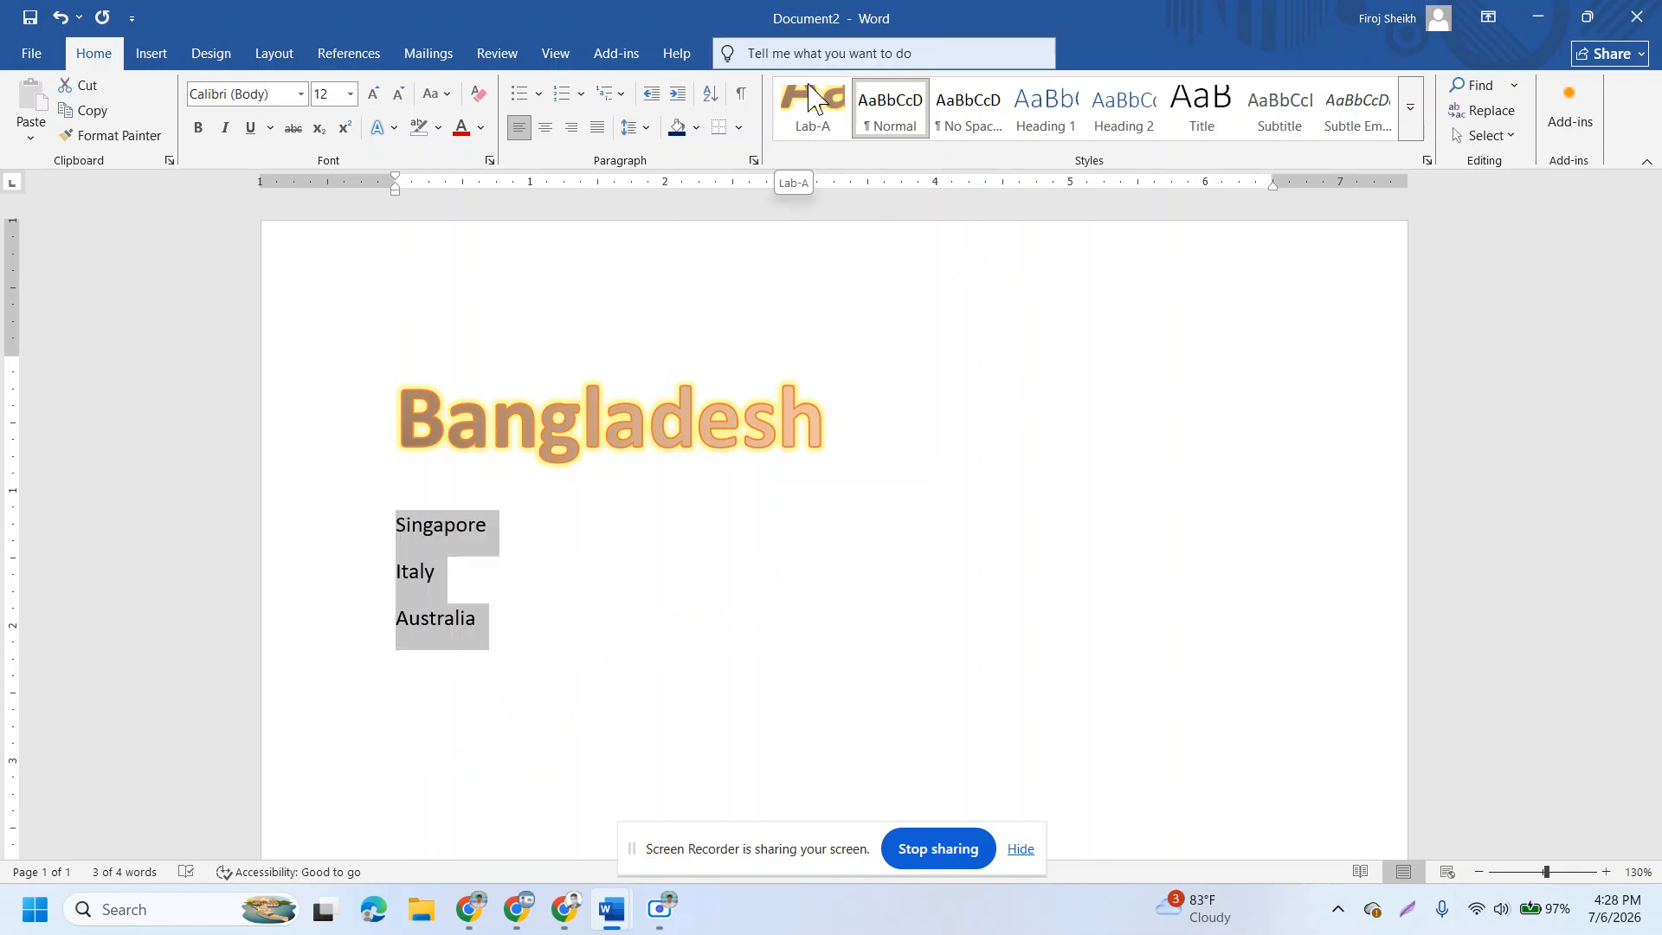
left_click(812, 104)
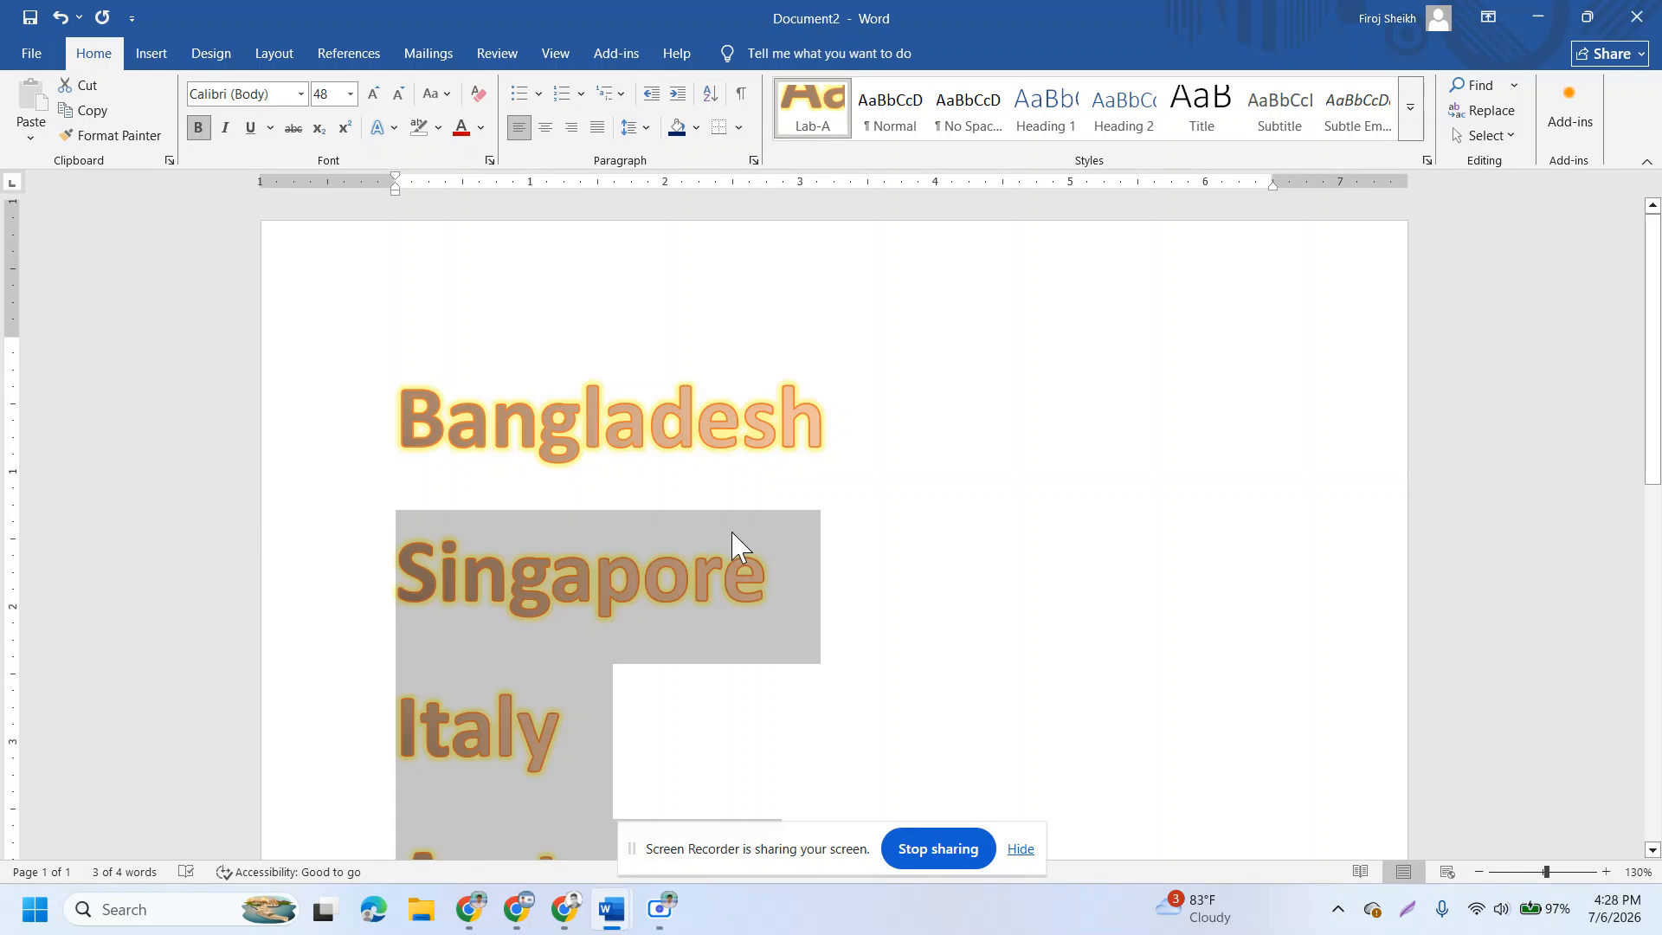
scroll(732, 532, "down", 5)
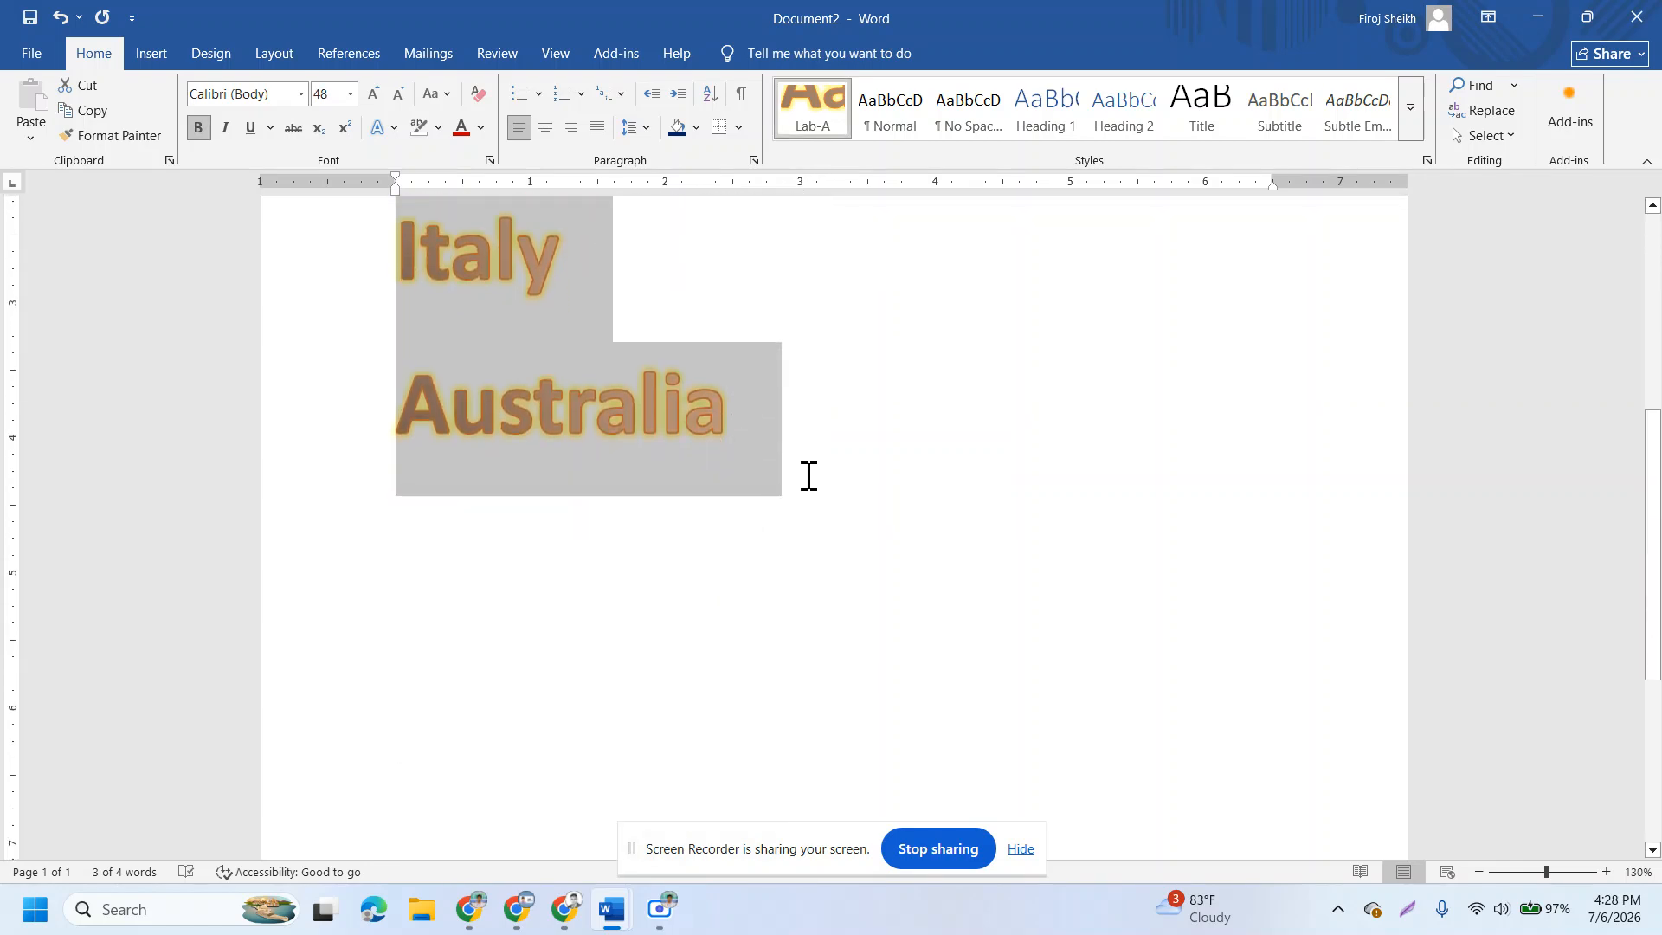
scroll(591, 599, "up", 1)
left_click(574, 606)
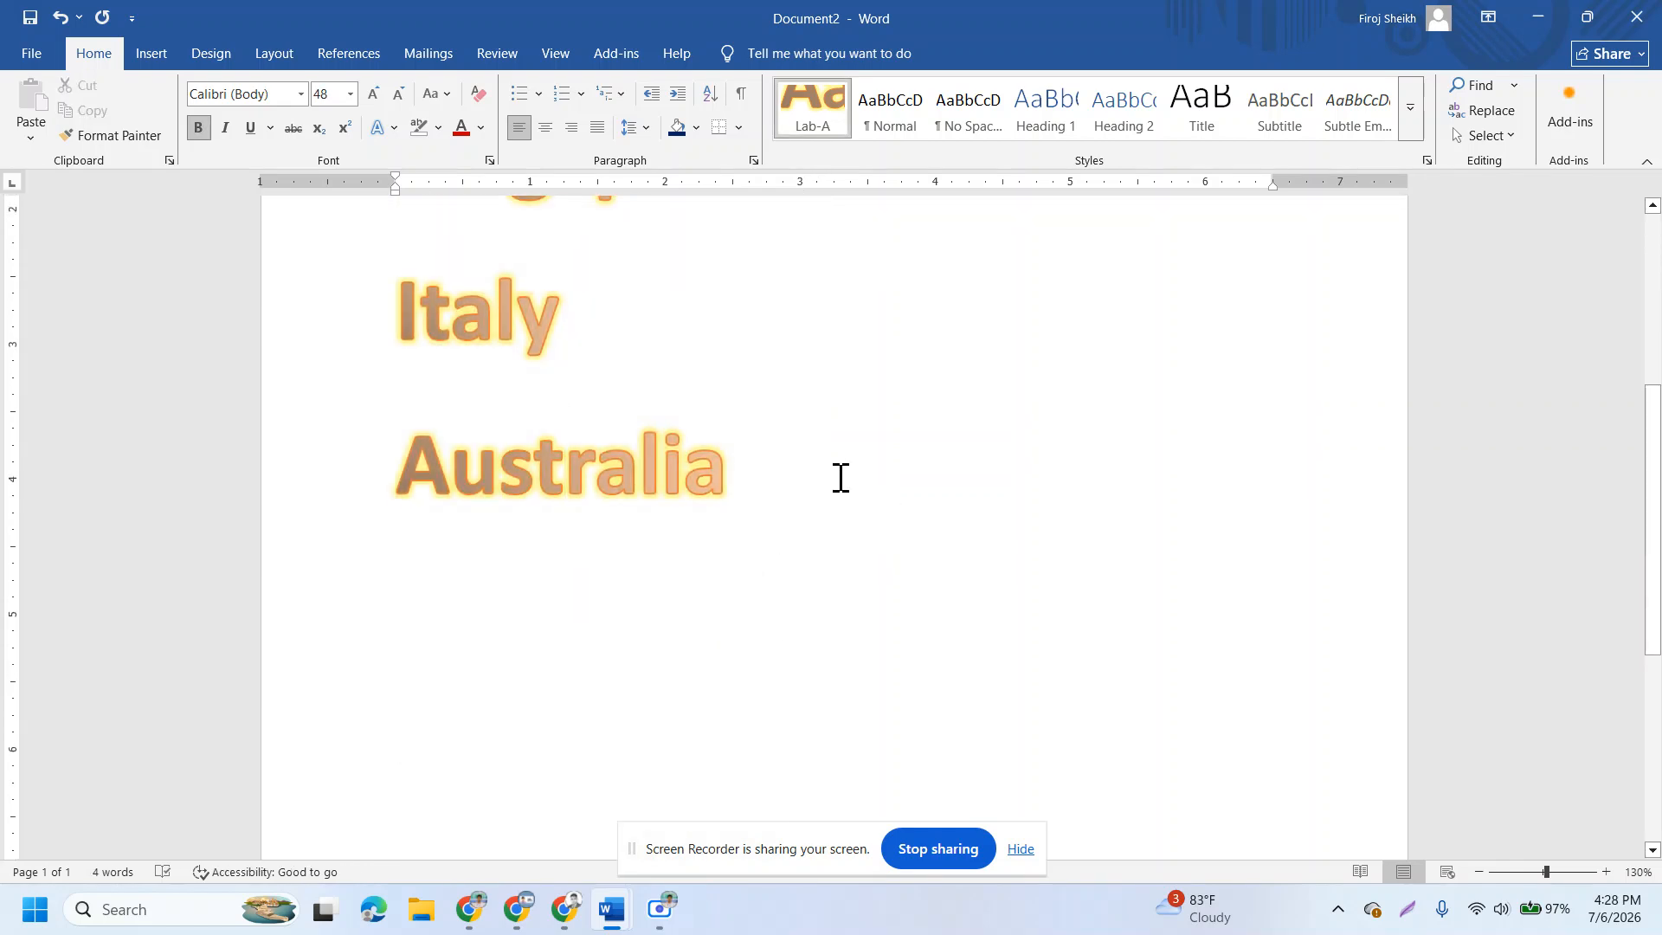
Step: Hide the screen-sharing notification bar covering the document
right_click(840, 477)
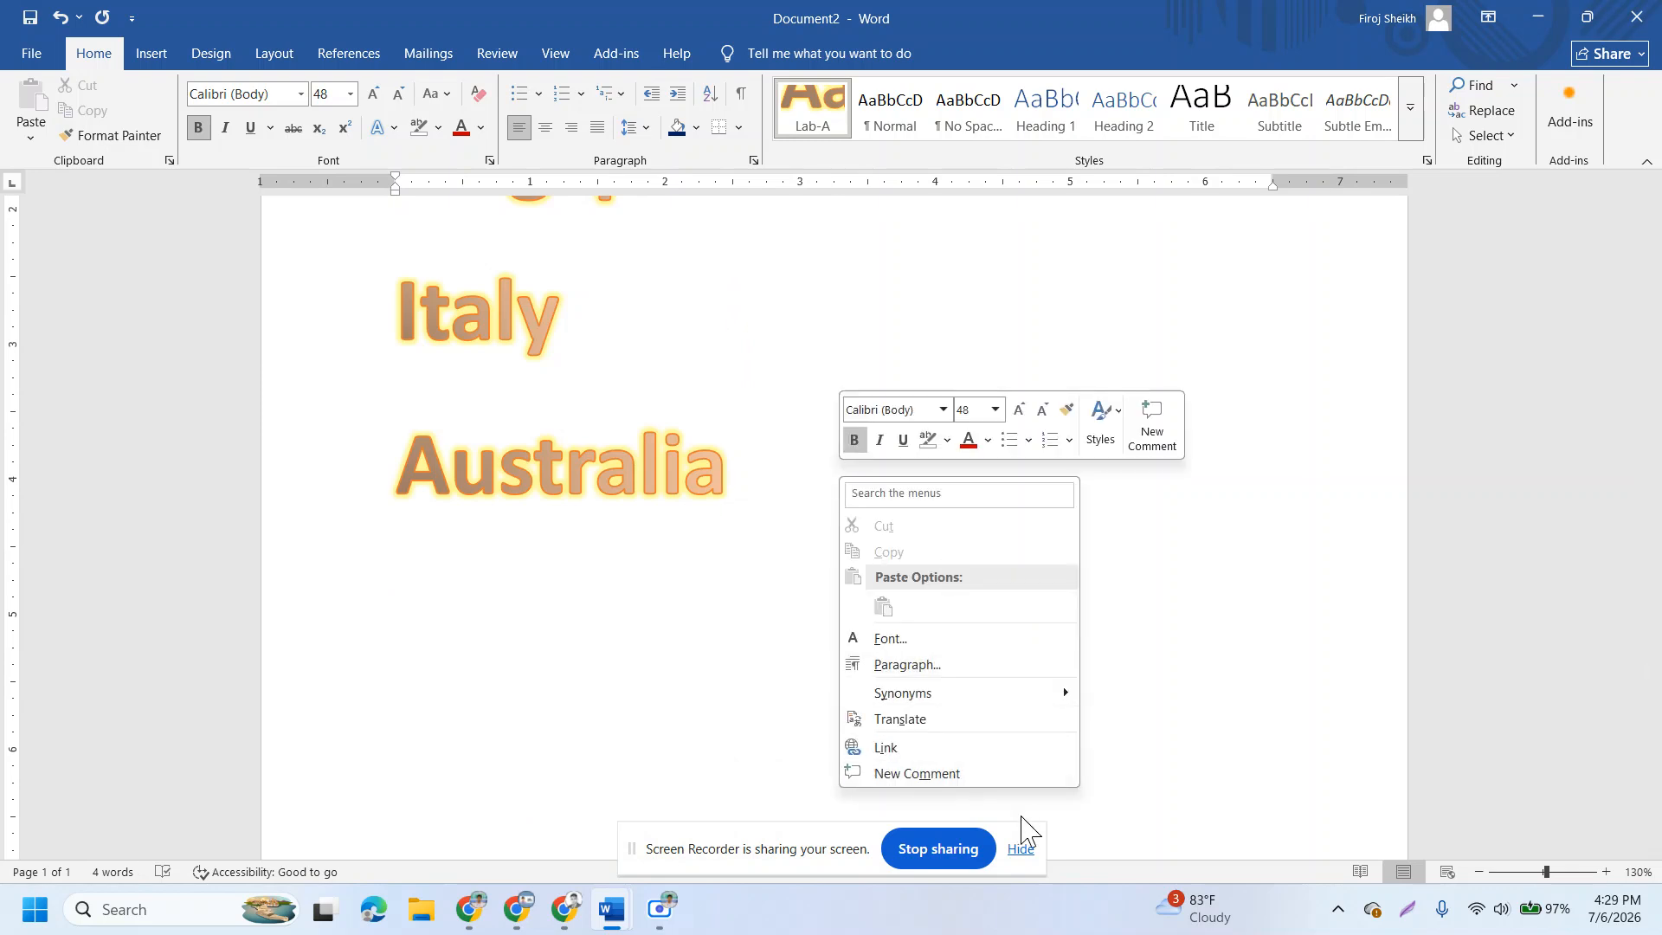
left_click(1023, 850)
scroll(783, 532, "up", 5)
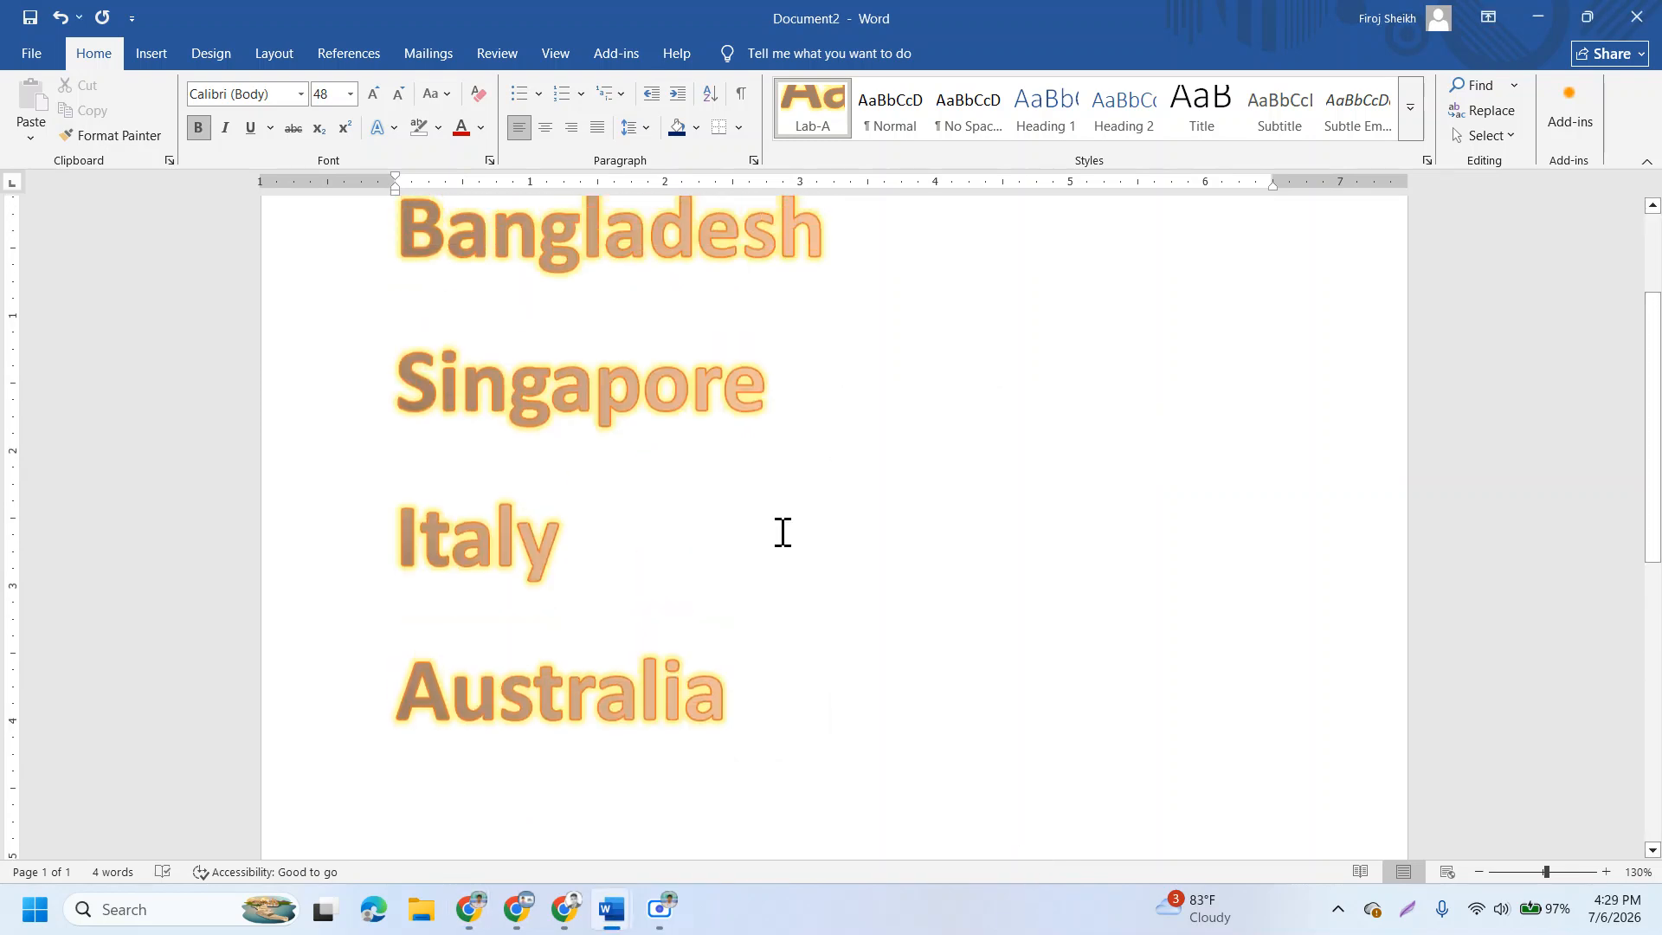
Step: Try the Intense Quote style on the Singapore line and undo it
key("ctrl+a")
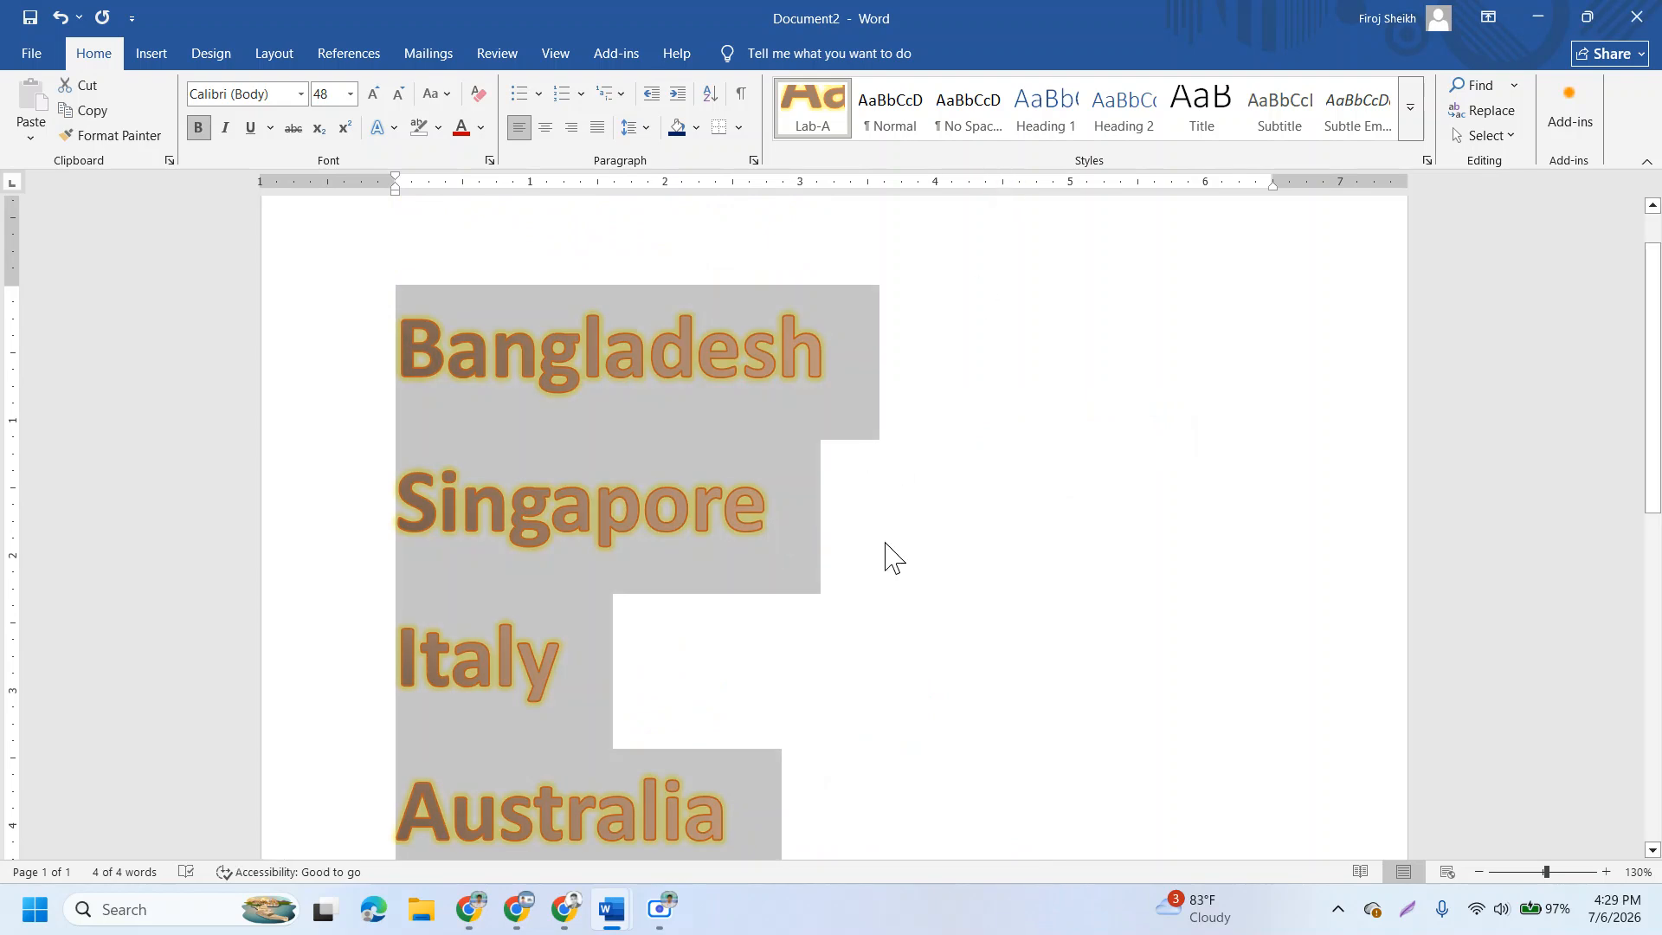
left_click(959, 561)
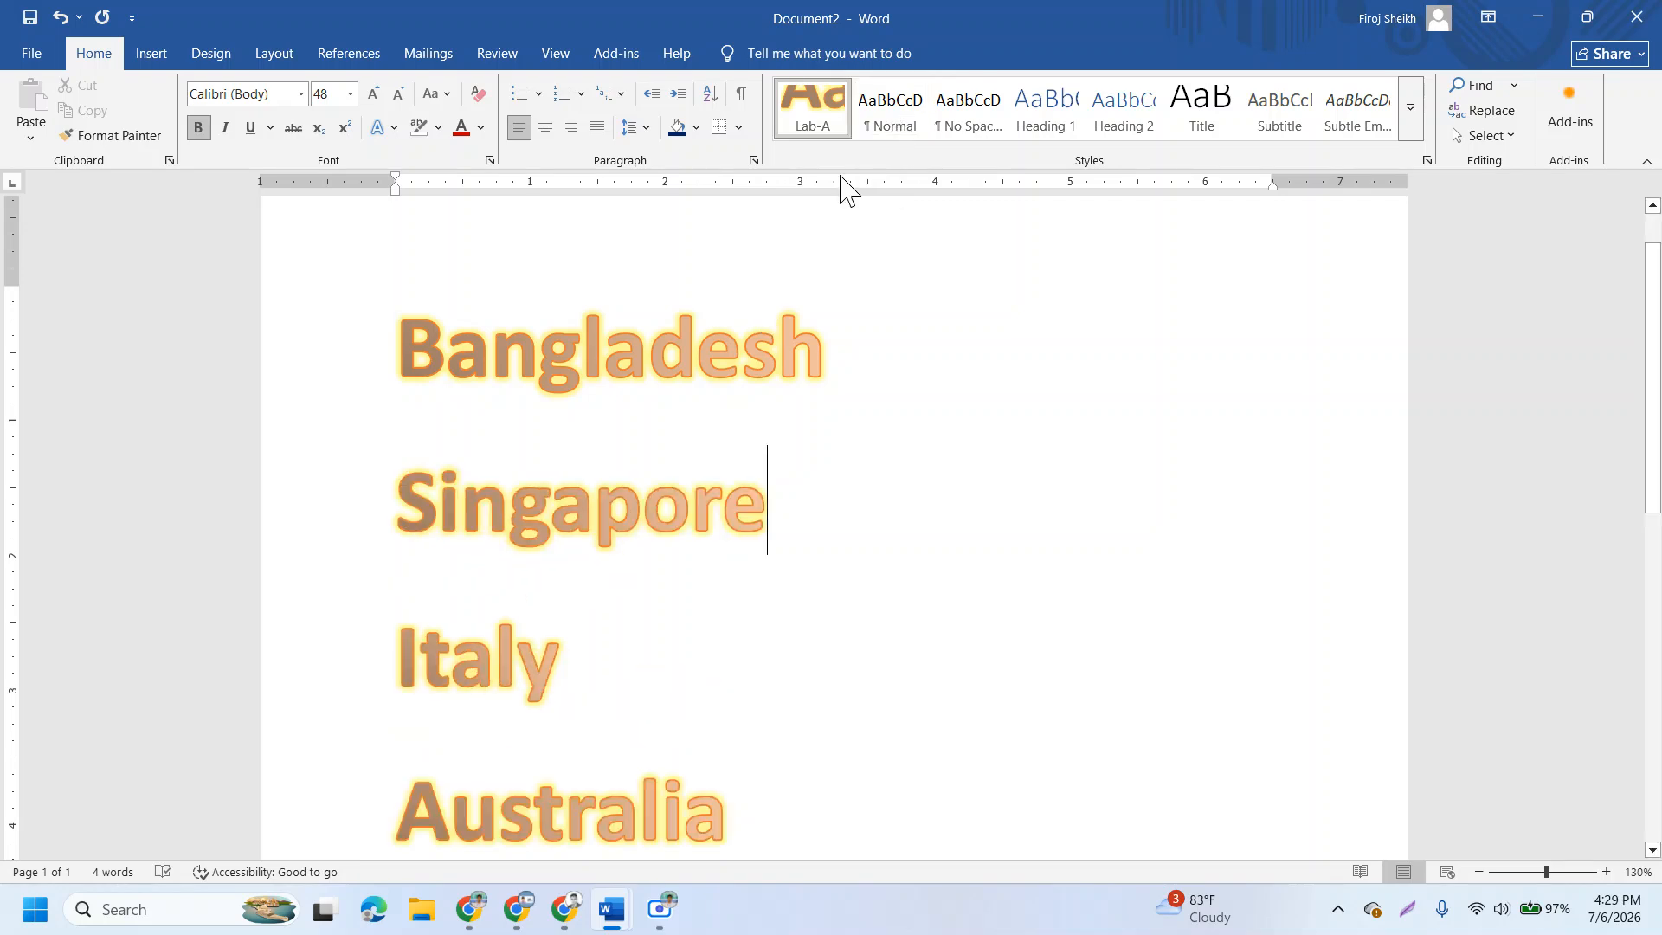
left_click(872, 110)
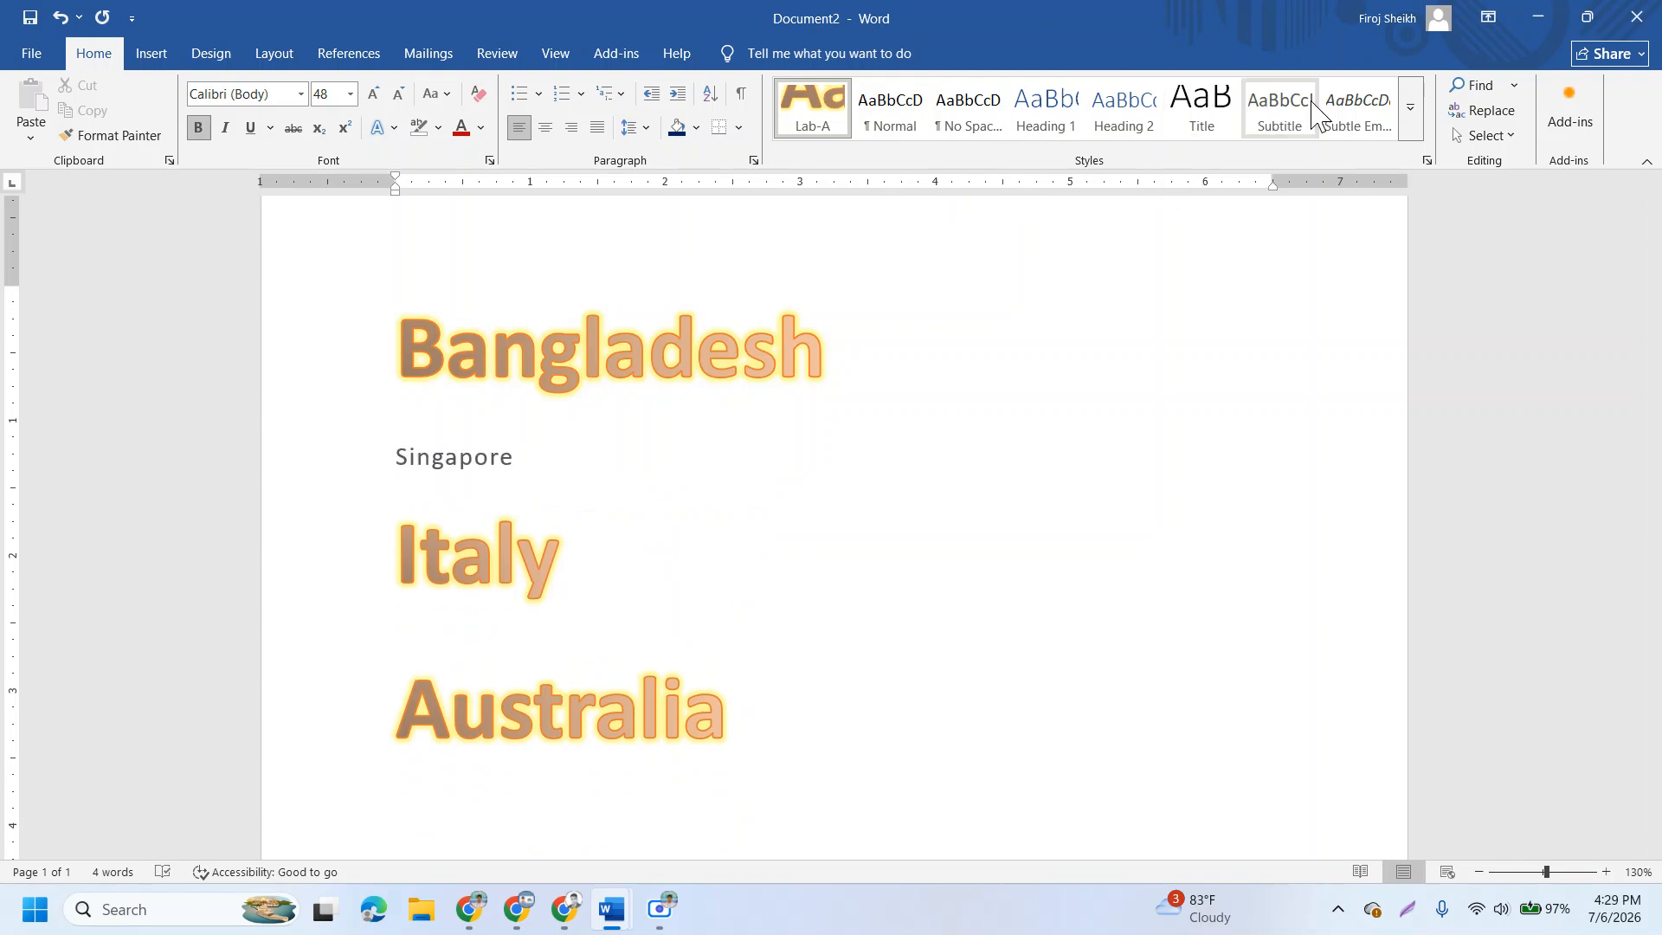
left_click(1411, 117)
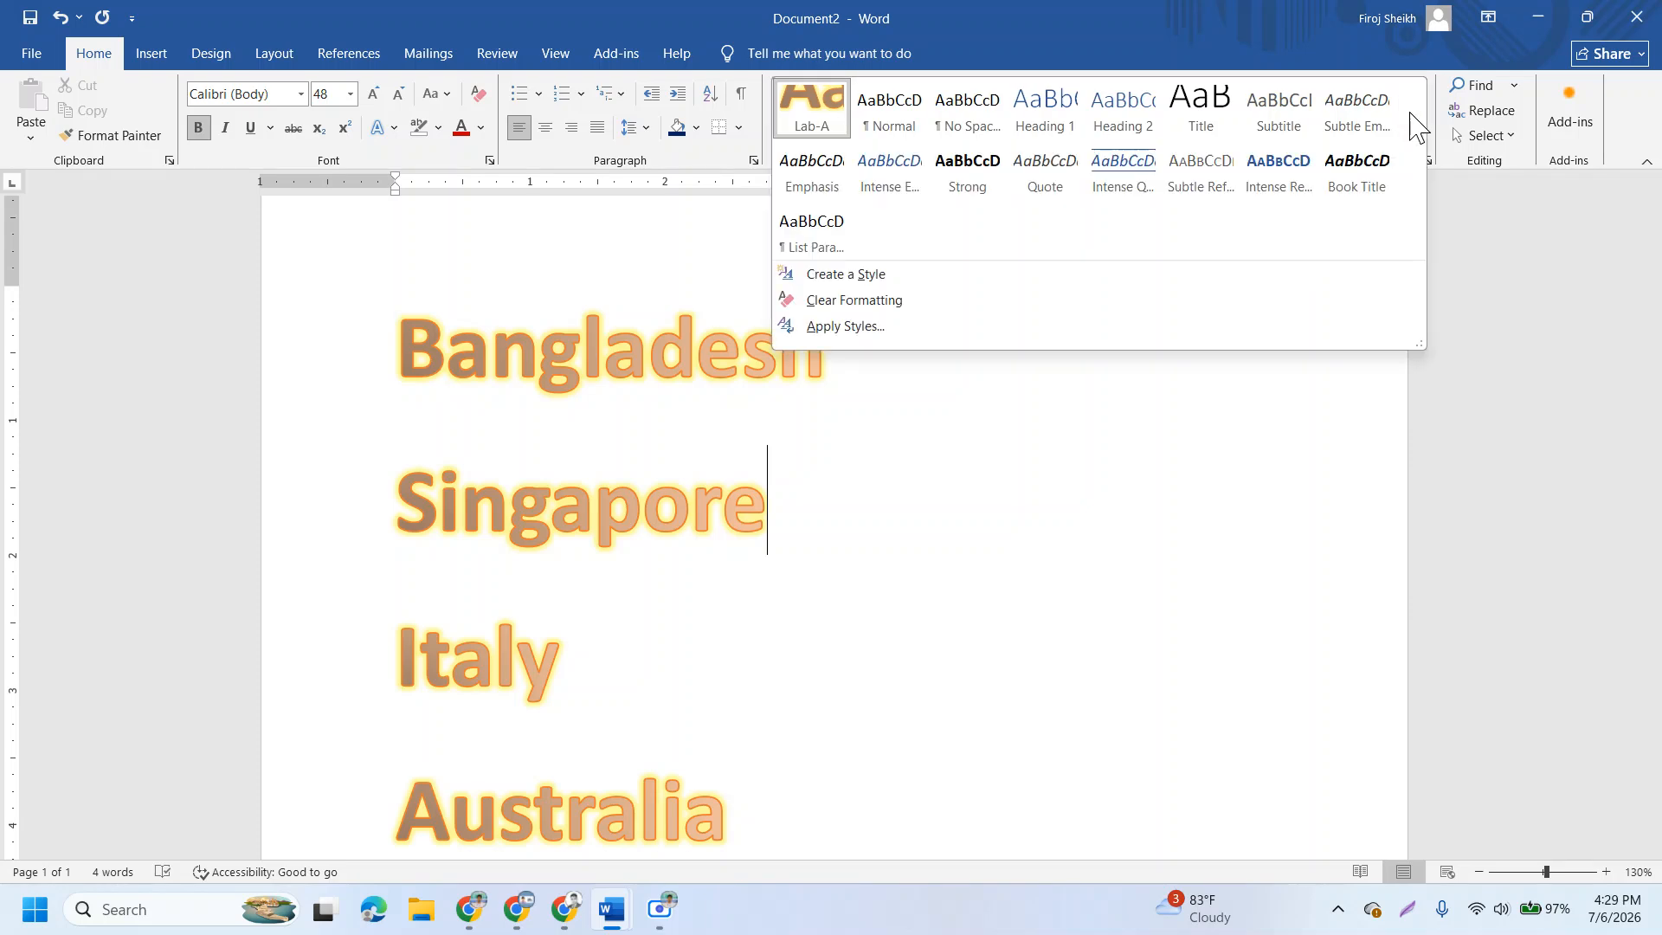
left_click(1124, 173)
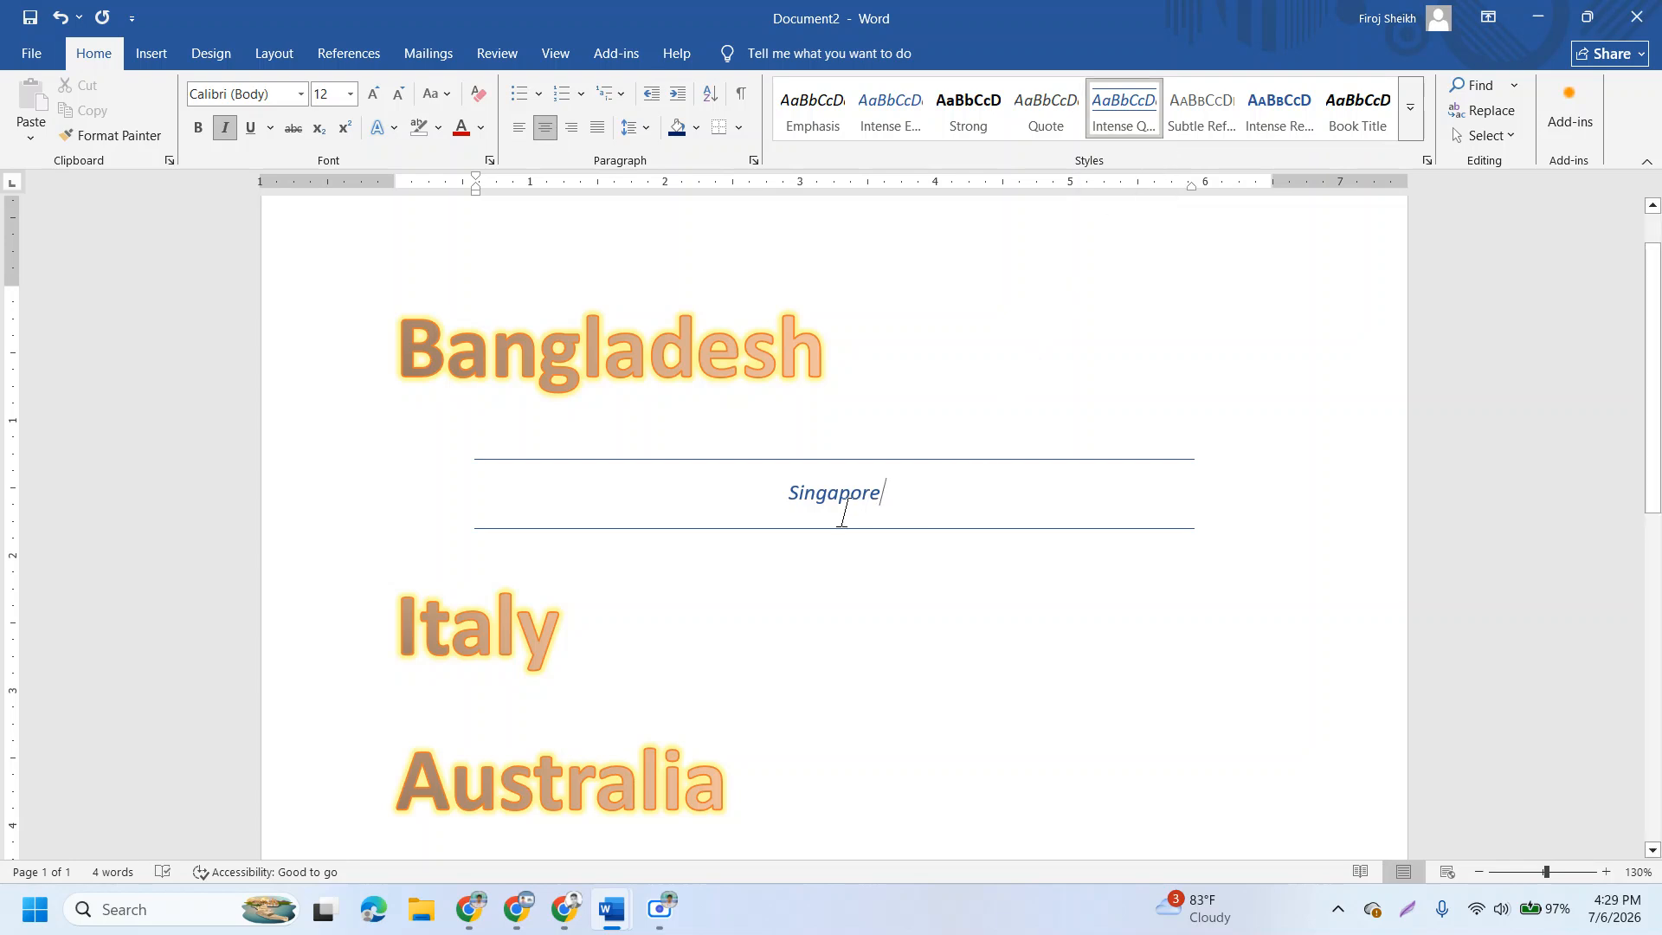
key("ctrl+z")
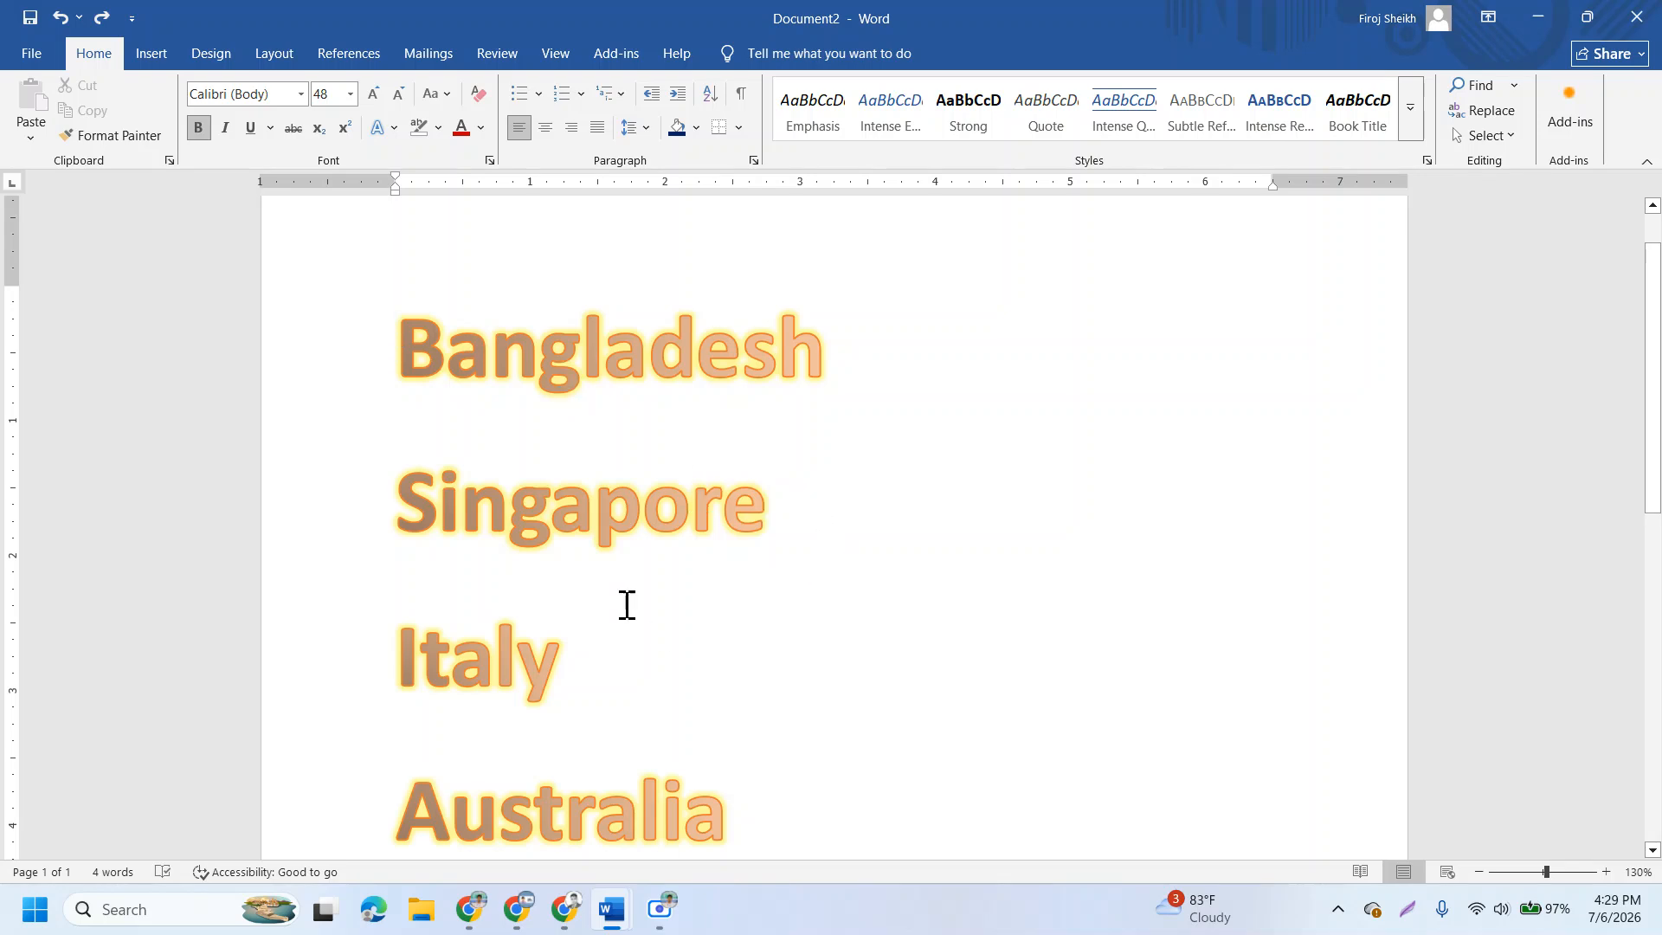
scroll(811, 685, "down", 4)
scroll(805, 606, "down", 5)
scroll(779, 571, "up", 5)
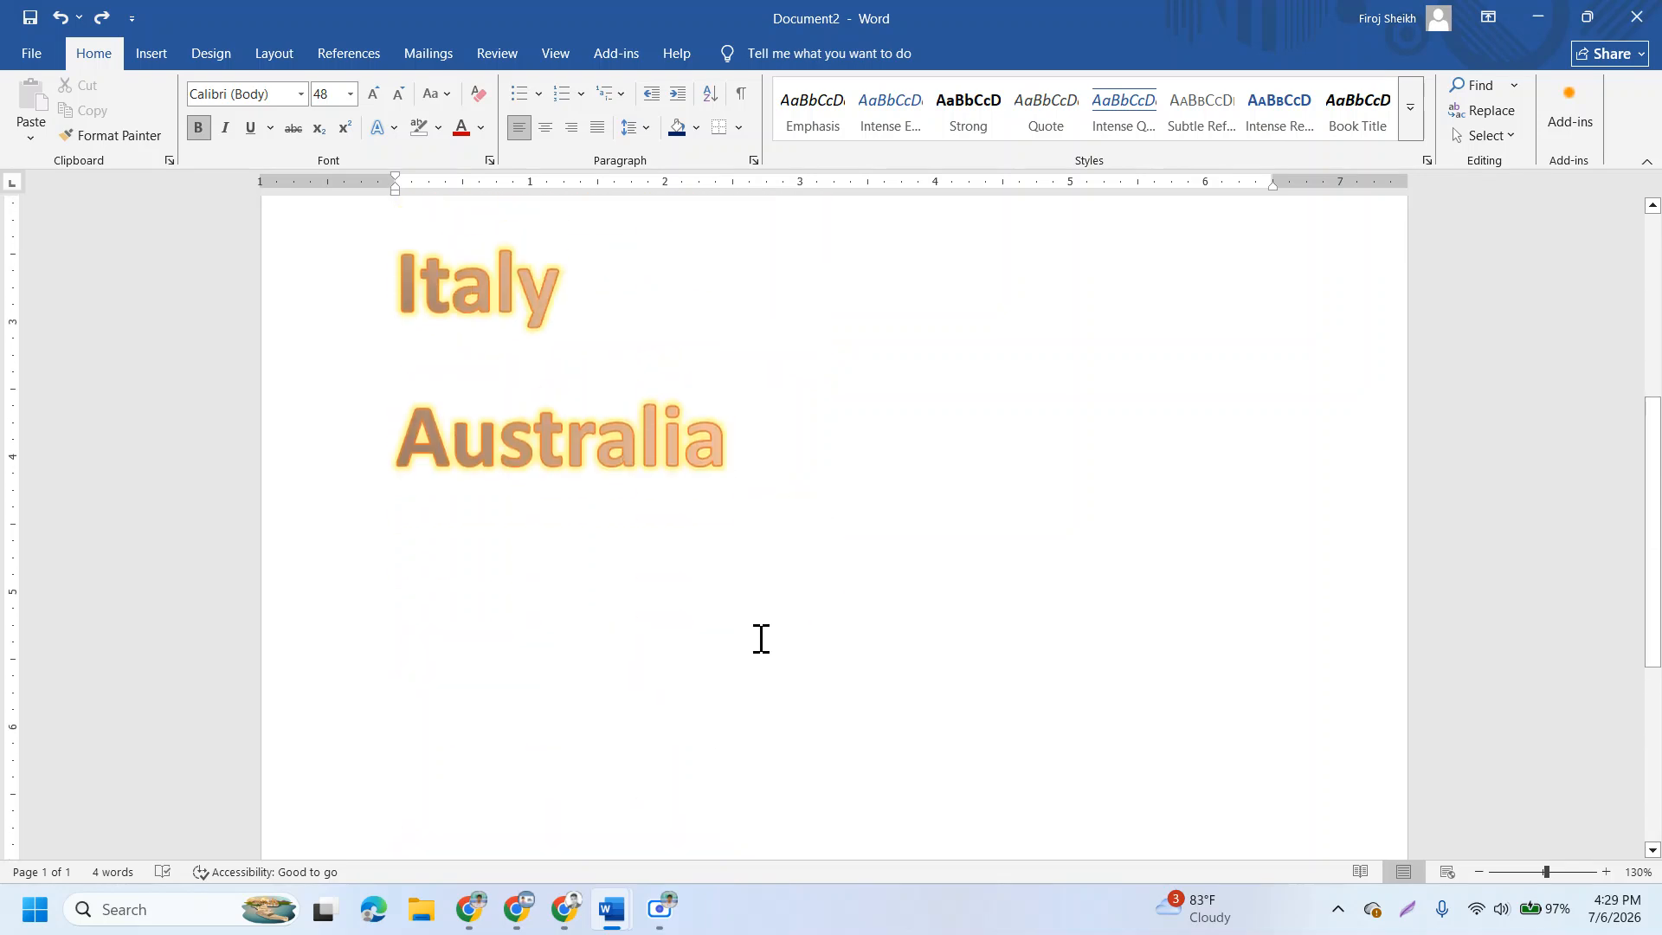